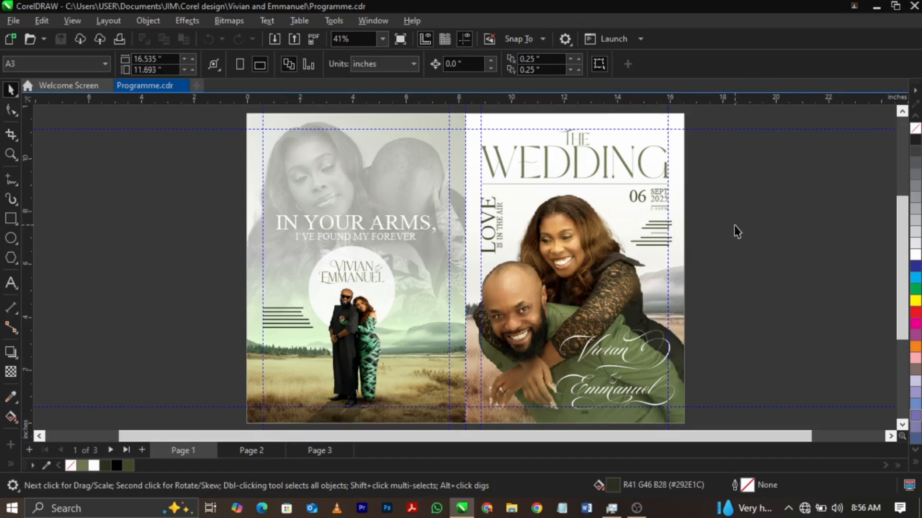
Look through all three pages of the wedding programme and return to the cover page.
{"action": "key", "text": "Page_Down"}
{"action": "key", "text": "Page_Down"}
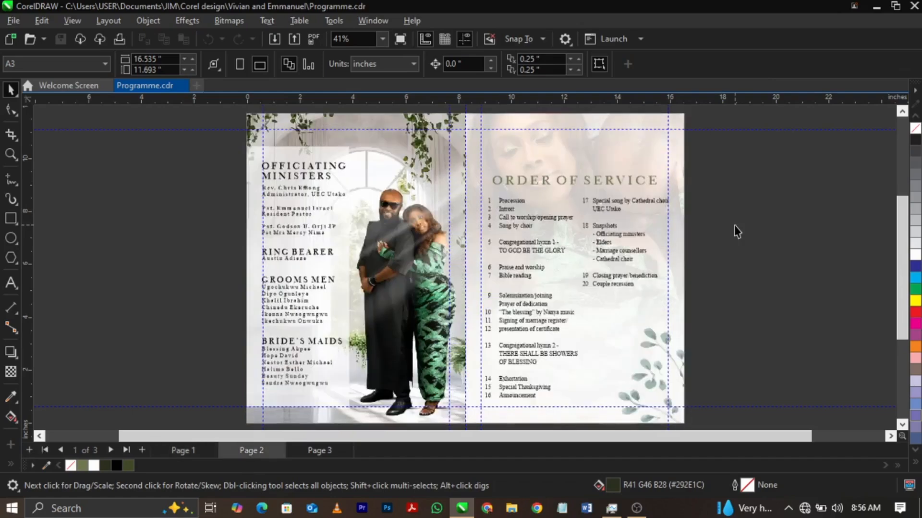
{"action": "key", "text": "Page_Up"}
{"action": "key", "text": "Page_Up"}
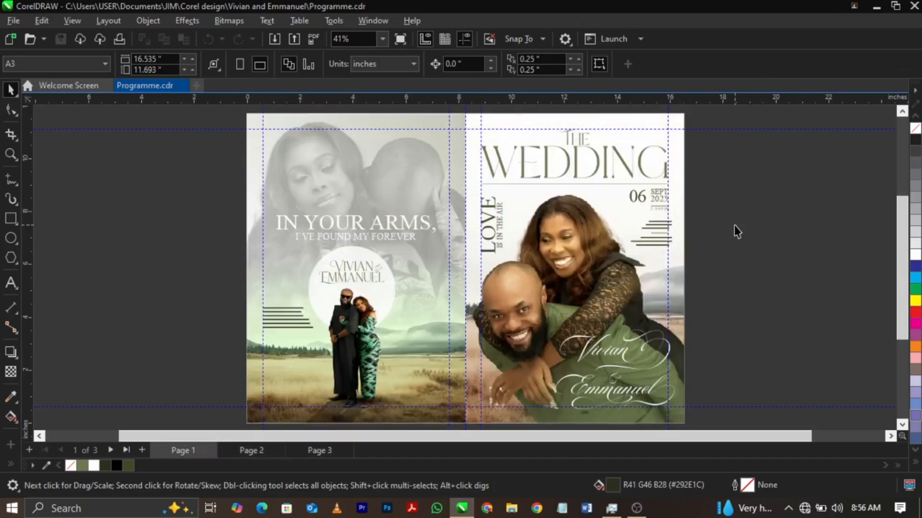
{"action": "left_click", "coordinate": [578, 257]}
{"action": "left_click", "coordinate": [715, 243]}
{"action": "scroll", "coordinate": [715, 243], "scroll_direction": "down", "scroll_amount": 1}
{"action": "key", "text": "Page_Down"}
{"action": "key", "text": "Page_Down"}
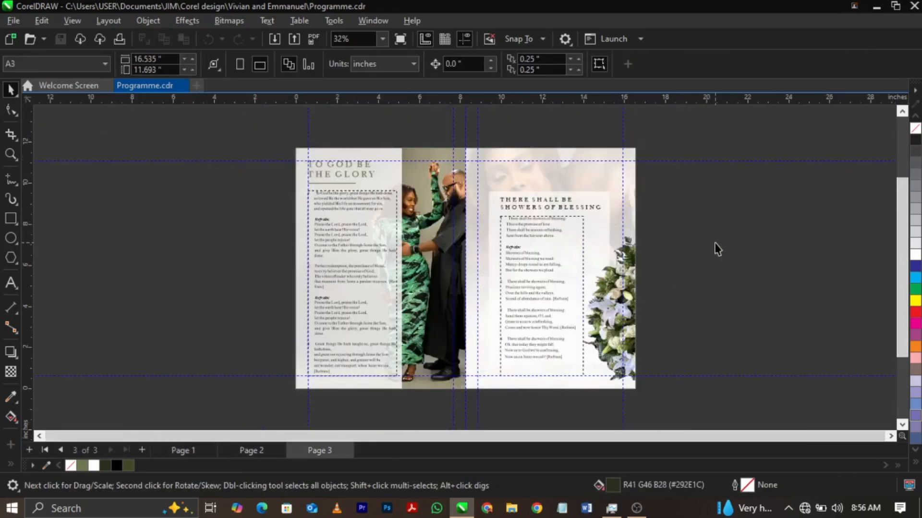
{"action": "key", "text": "Page_Up"}
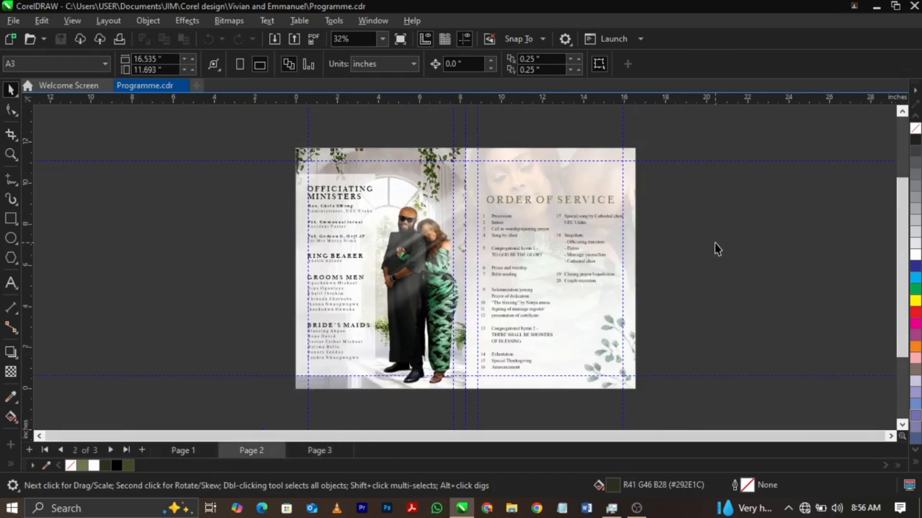
{"action": "key", "text": "Page_Up"}
{"action": "key", "text": "shift+F4"}
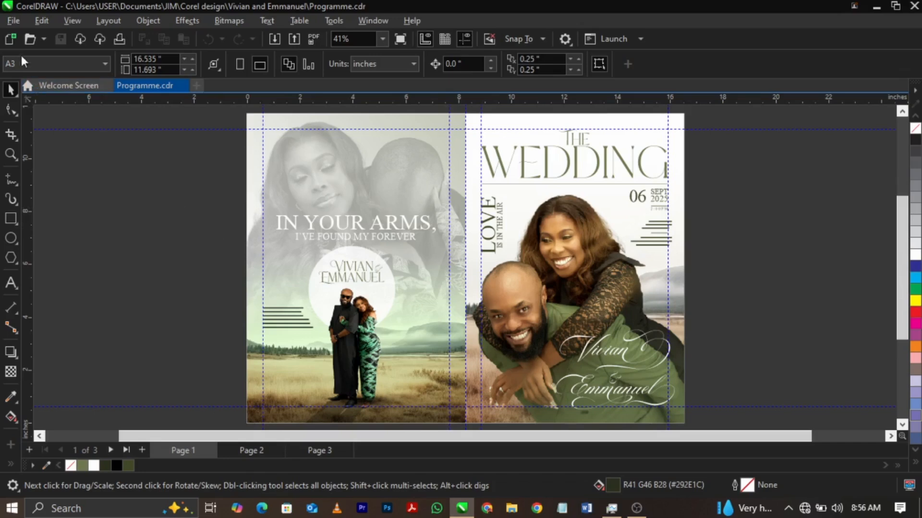
Start saving the drawing as a copy on the Desktop and create a new folder there named PRINT COPY.
{"action": "left_click", "coordinate": [13, 22]}
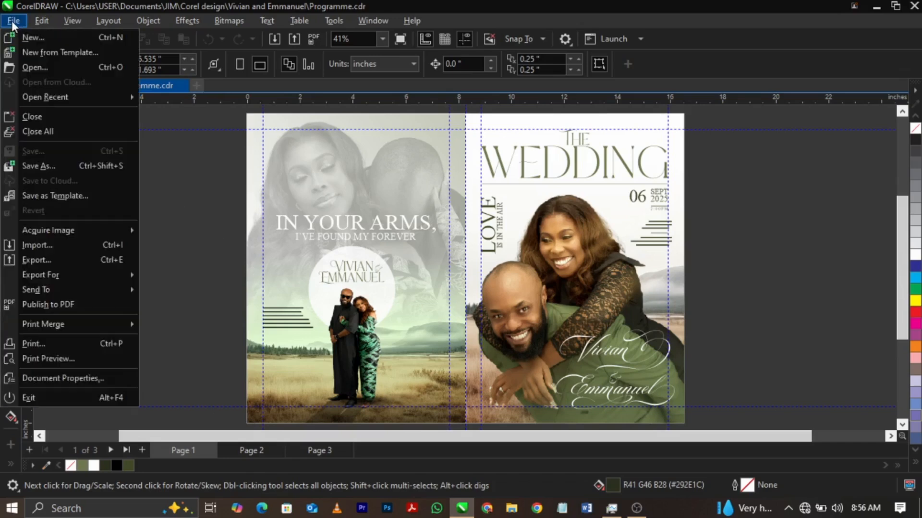
{"action": "left_click", "coordinate": [47, 169]}
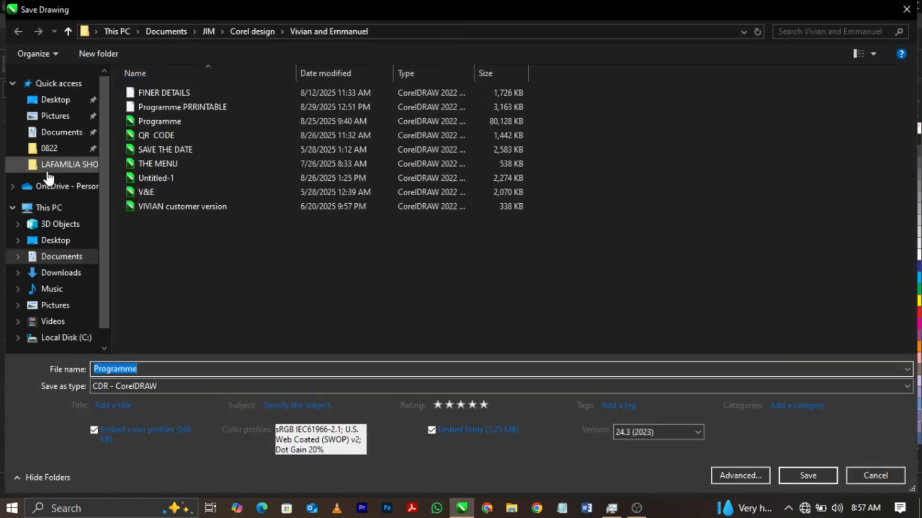
{"action": "left_click", "coordinate": [52, 105]}
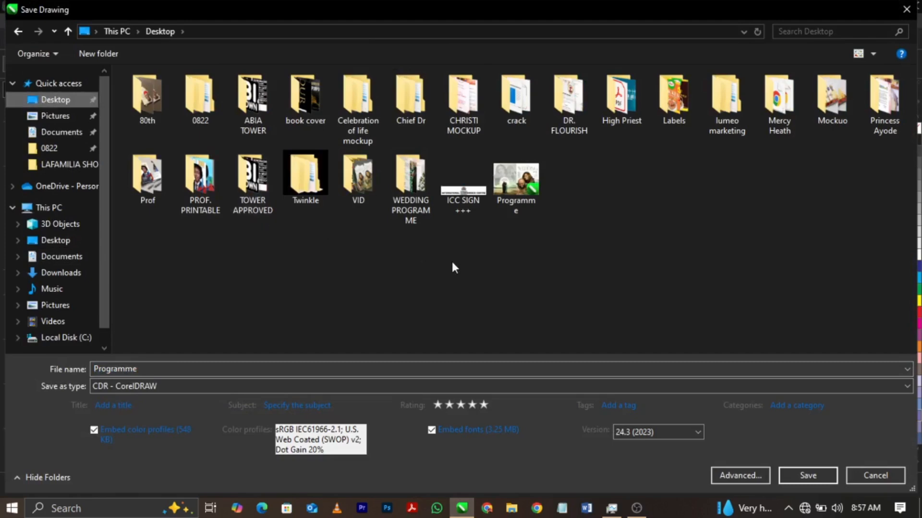
{"action": "right_click", "coordinate": [645, 196]}
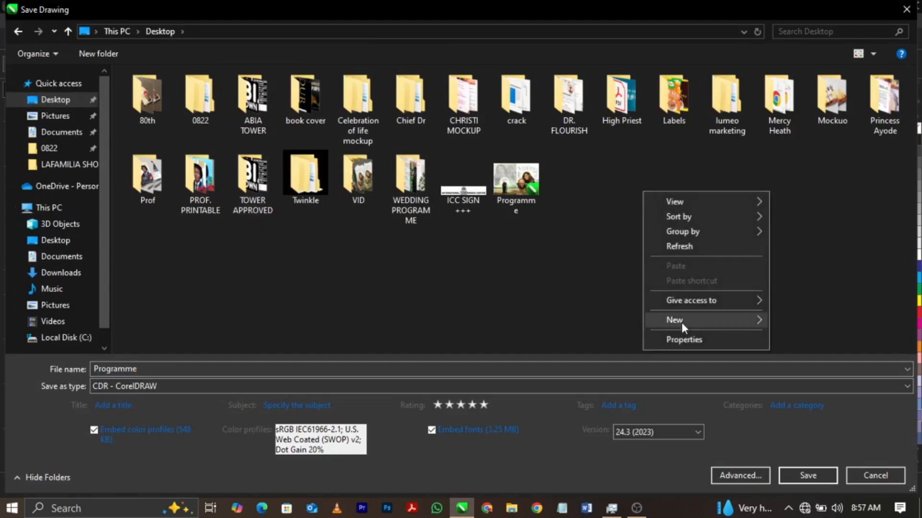
{"action": "mouse_move", "coordinate": [682, 321]}
{"action": "left_click", "coordinate": [622, 267]}
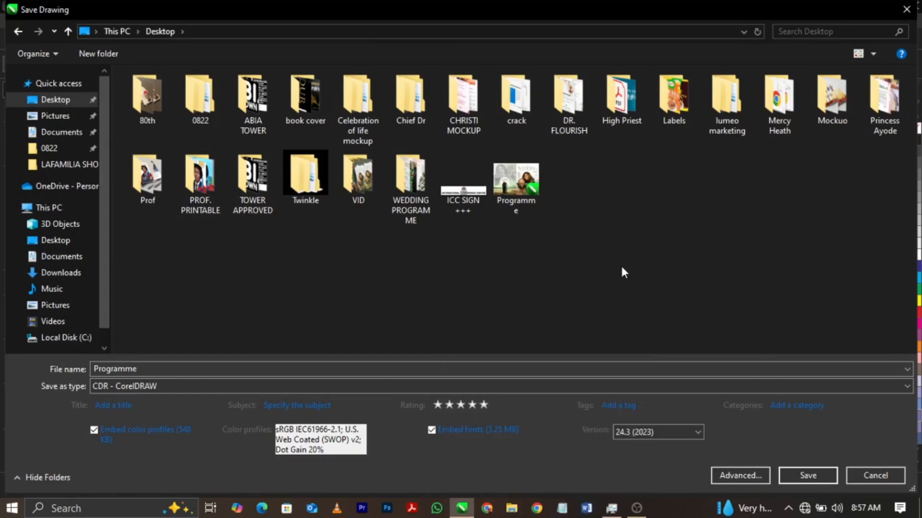
{"action": "right_click", "coordinate": [691, 213]}
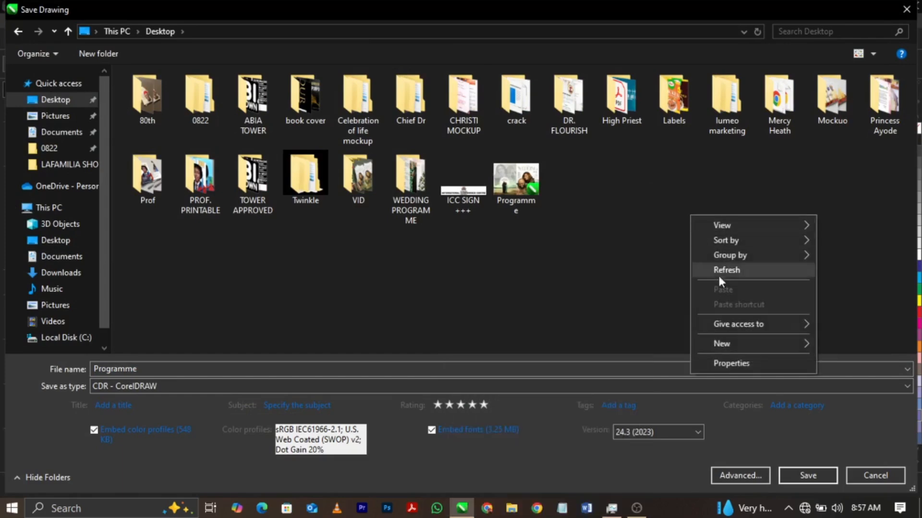
{"action": "mouse_move", "coordinate": [739, 346]}
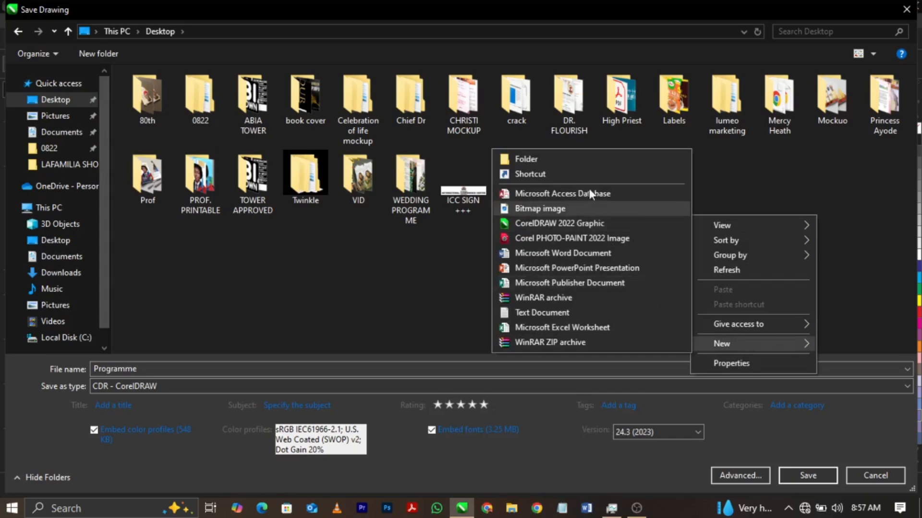
{"action": "left_click", "coordinate": [585, 159]}
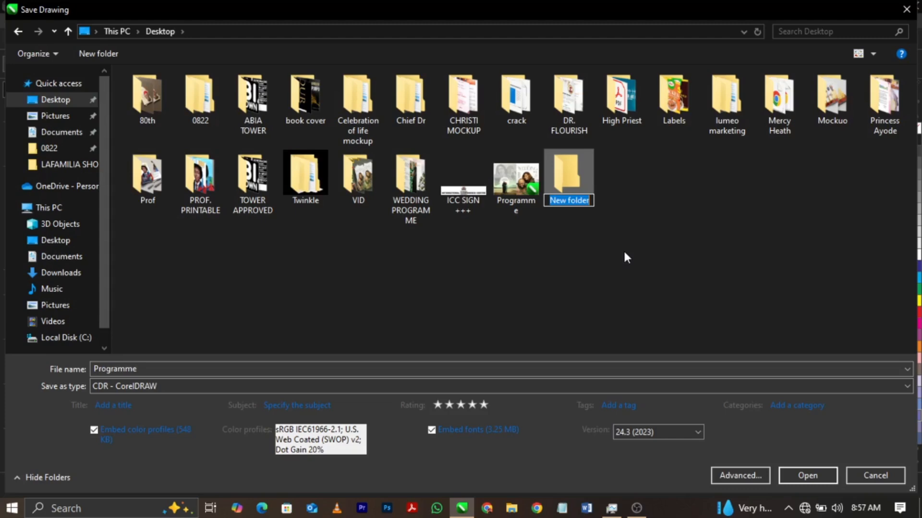
{"action": "type", "text": "PRINT"}
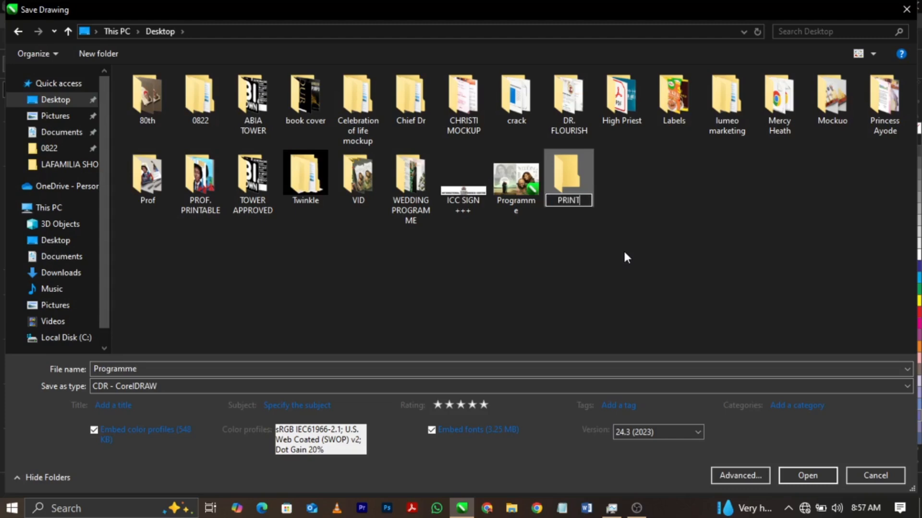
{"action": "type", "text": " COPY"}
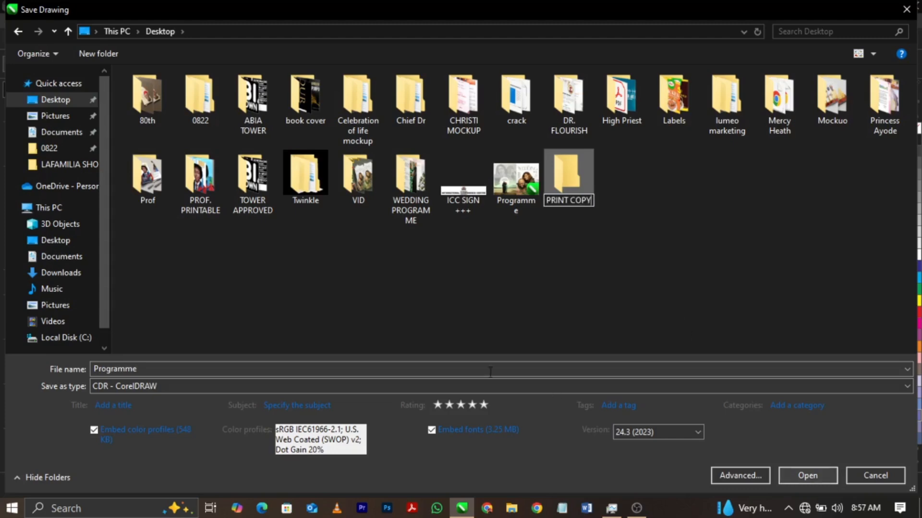
{"action": "left_click", "coordinate": [426, 373]}
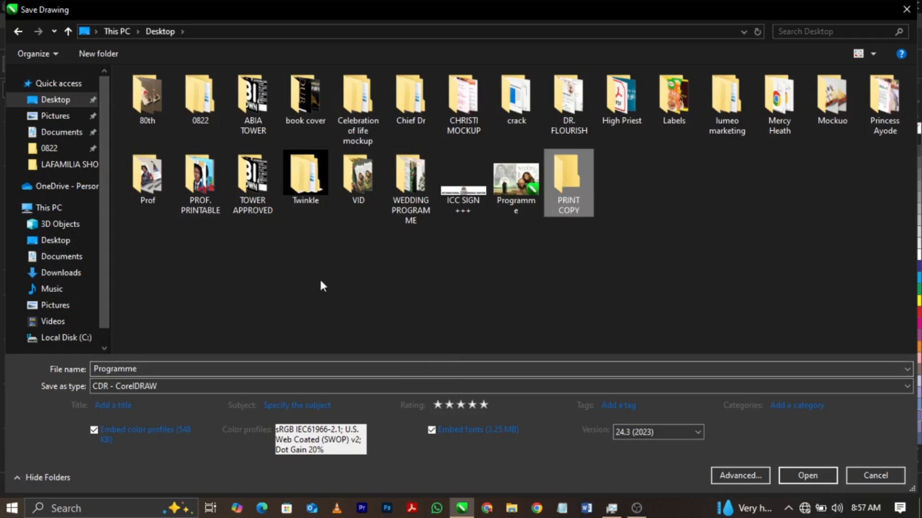
Save the drawing in the PRINT COPY folder under the file name PRINT 1.
{"action": "double_click", "coordinate": [568, 206]}
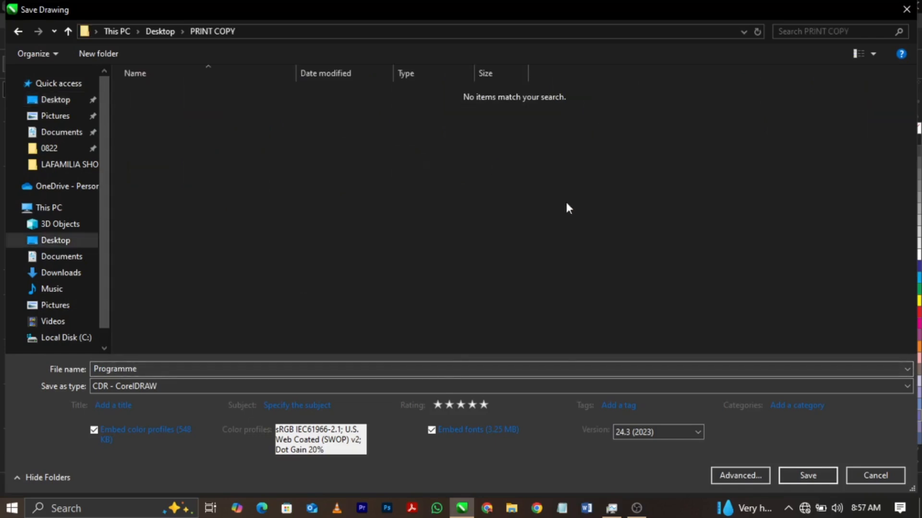
{"action": "left_click", "coordinate": [205, 366]}
{"action": "type", "text": "P"}
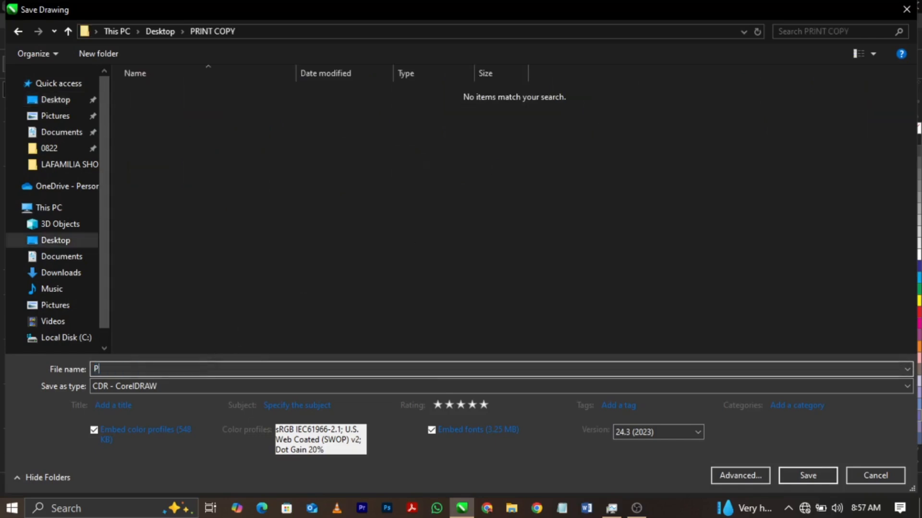
{"action": "type", "text": "RINT 1"}
{"action": "left_click", "coordinate": [794, 476]}
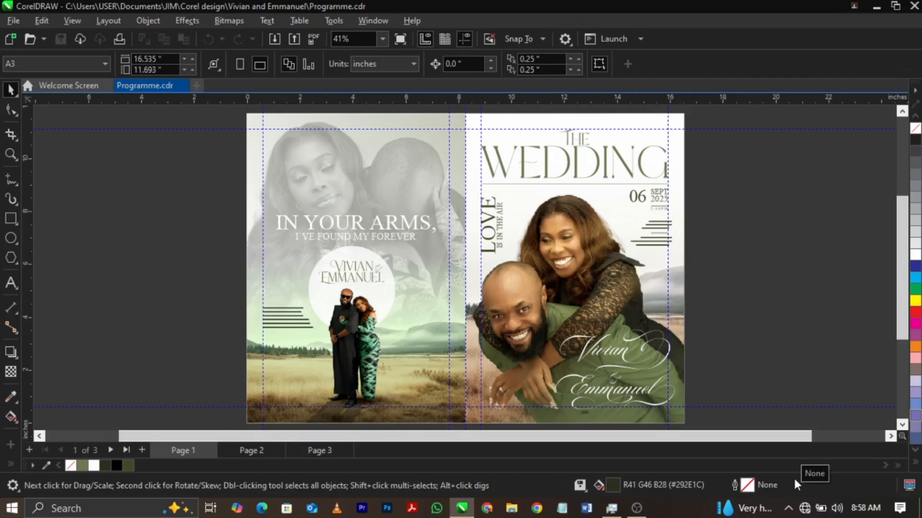
{"action": "key", "text": "F3"}
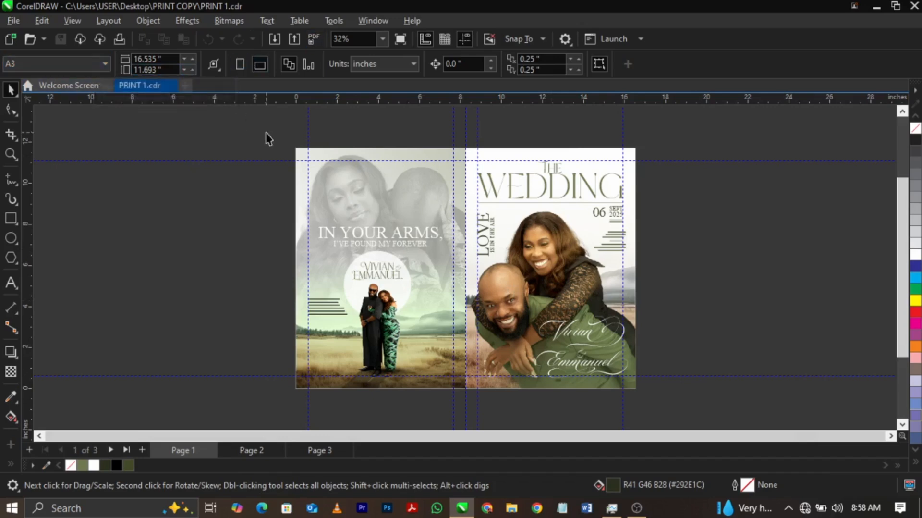
{"action": "left_click_drag", "start_coordinate": [266, 132], "coordinate": [699, 442]}
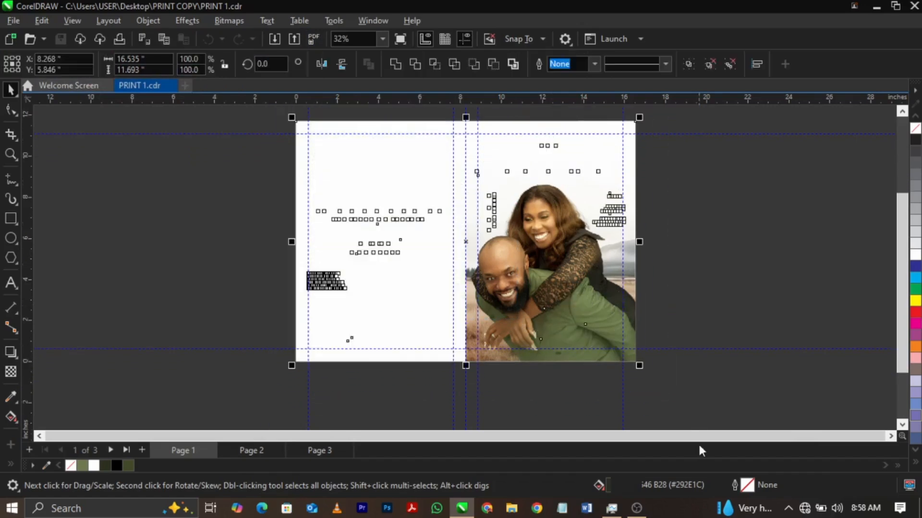
{"action": "left_click", "coordinate": [710, 196]}
{"action": "key", "text": "shift+F4"}
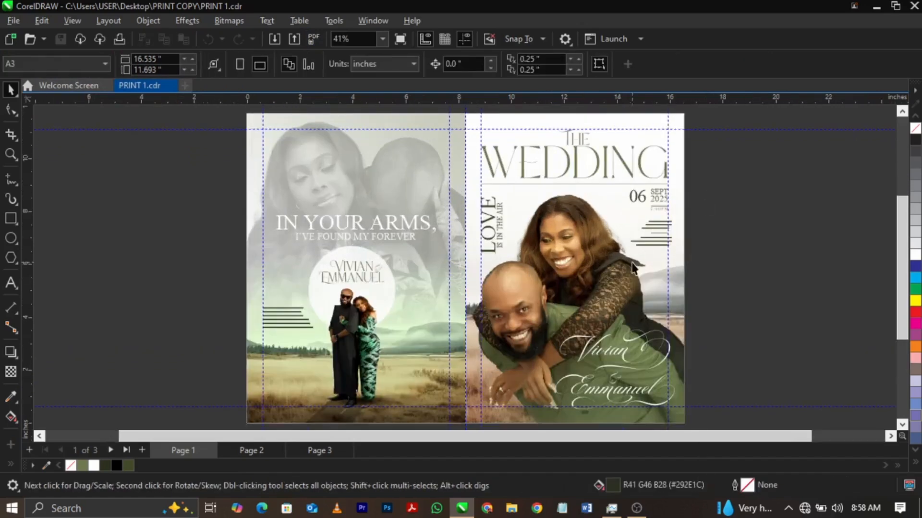
{"action": "left_click", "coordinate": [435, 307]}
{"action": "left_click", "coordinate": [214, 318]}
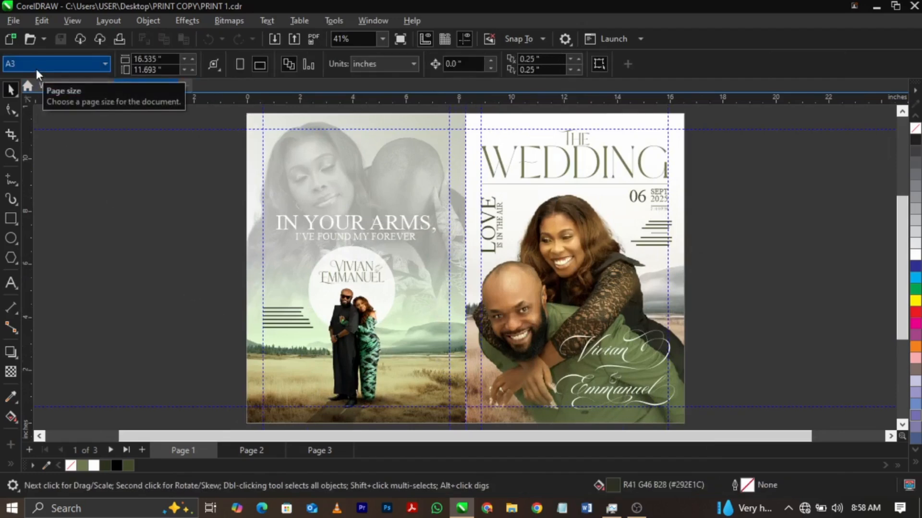
Change the document's page size from the preset sizes to A4.
{"action": "left_click", "coordinate": [36, 67]}
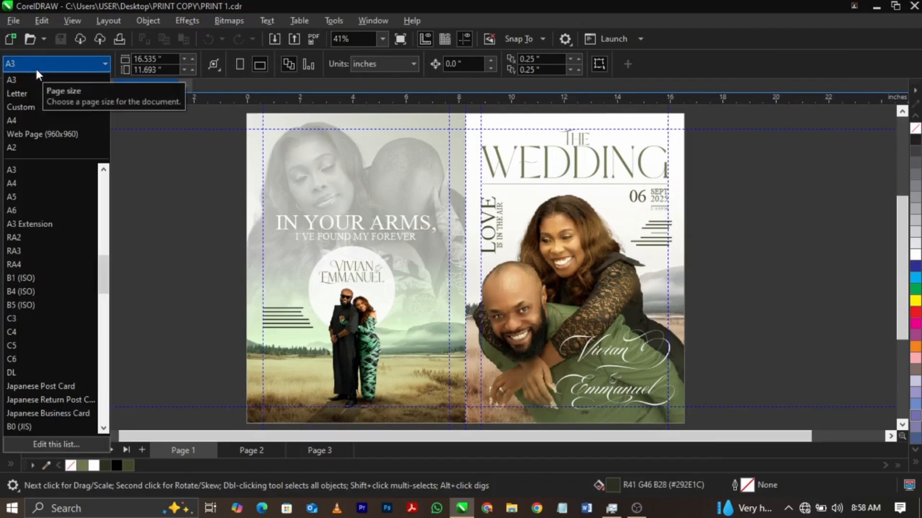
{"action": "left_click", "coordinate": [28, 119]}
{"action": "scroll", "coordinate": [28, 119], "scroll_direction": "down", "scroll_amount": 1}
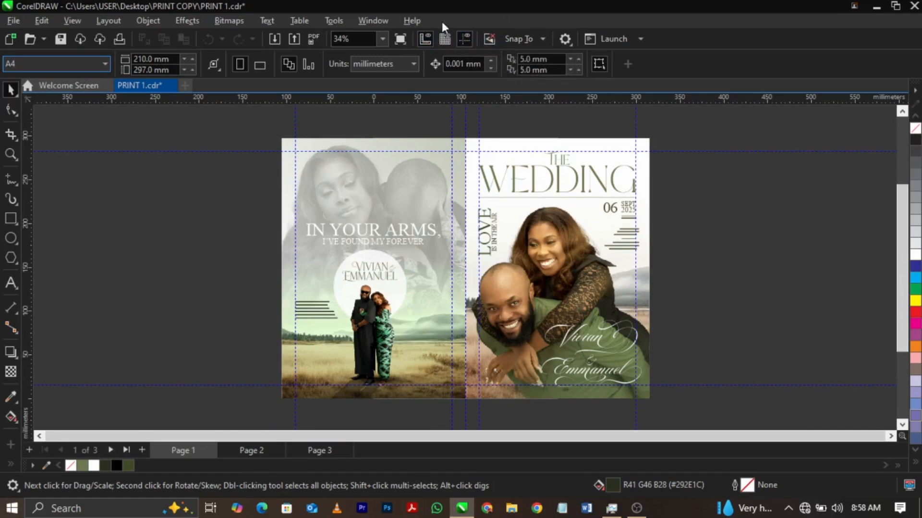
Hide the guidelines in the drawing.
{"action": "left_click", "coordinate": [465, 41]}
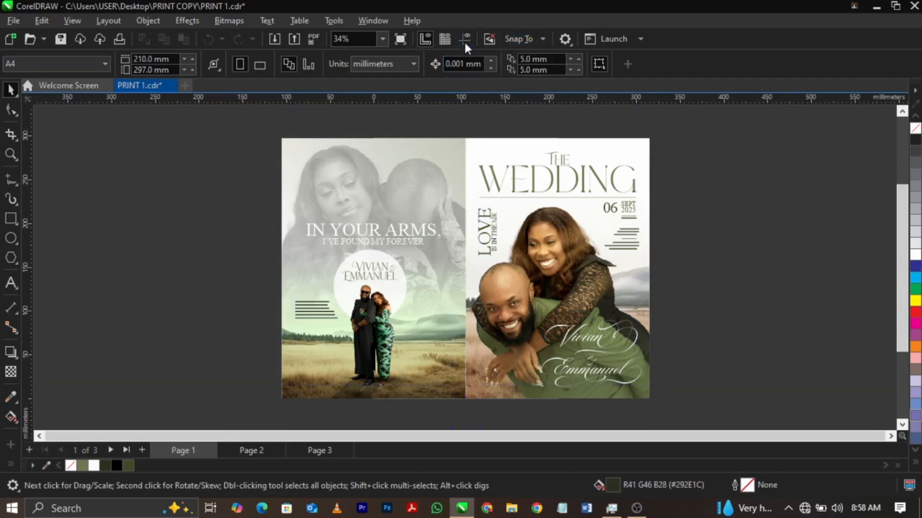
{"action": "left_click", "coordinate": [465, 41]}
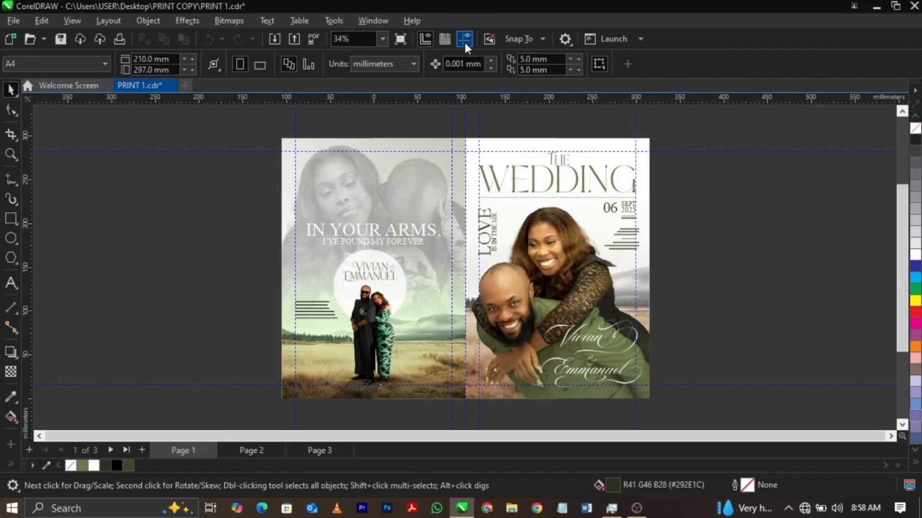
{"action": "left_click", "coordinate": [465, 40]}
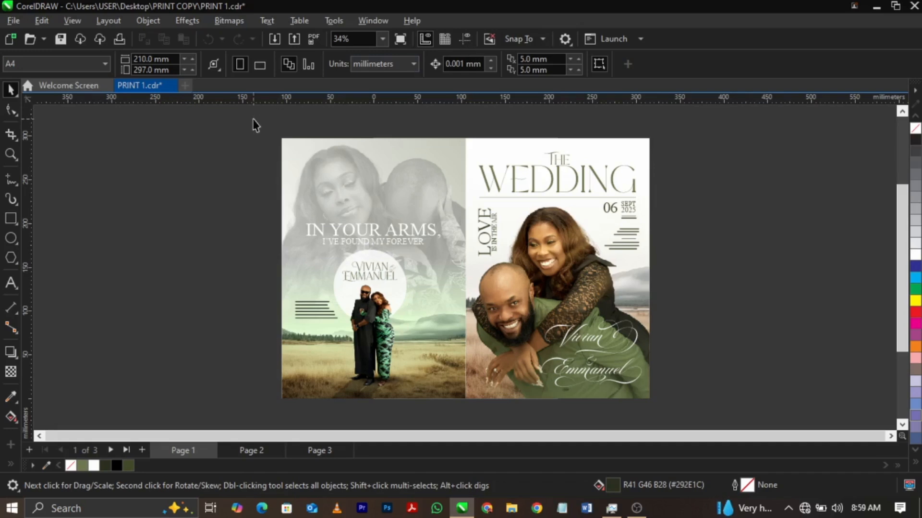
Select all the back-cover artwork and move it off the page to the left.
{"action": "left_click_drag", "start_coordinate": [253, 124], "coordinate": [471, 414]}
{"action": "left_click_drag", "start_coordinate": [406, 343], "coordinate": [170, 341]}
Group all the front-cover objects and centre the group on the A4 page.
{"action": "left_click_drag", "start_coordinate": [450, 128], "coordinate": [672, 414]}
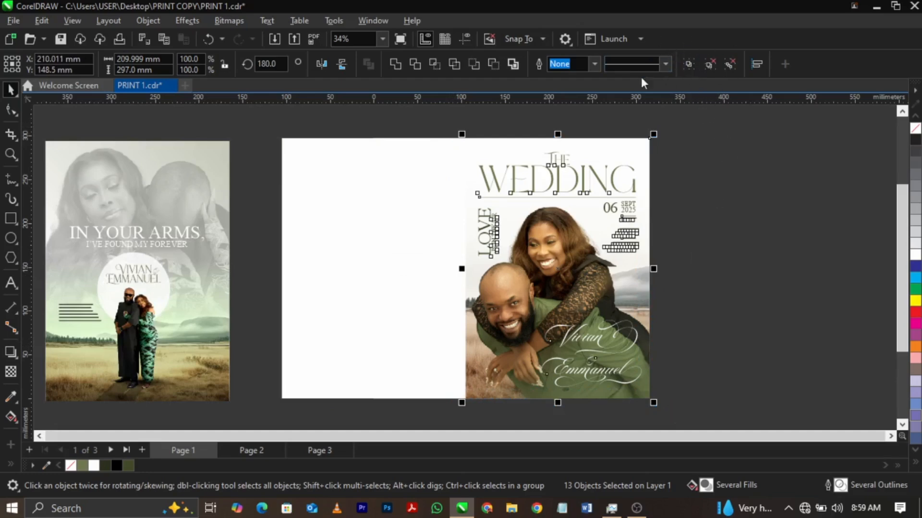
{"action": "left_click", "coordinate": [689, 66]}
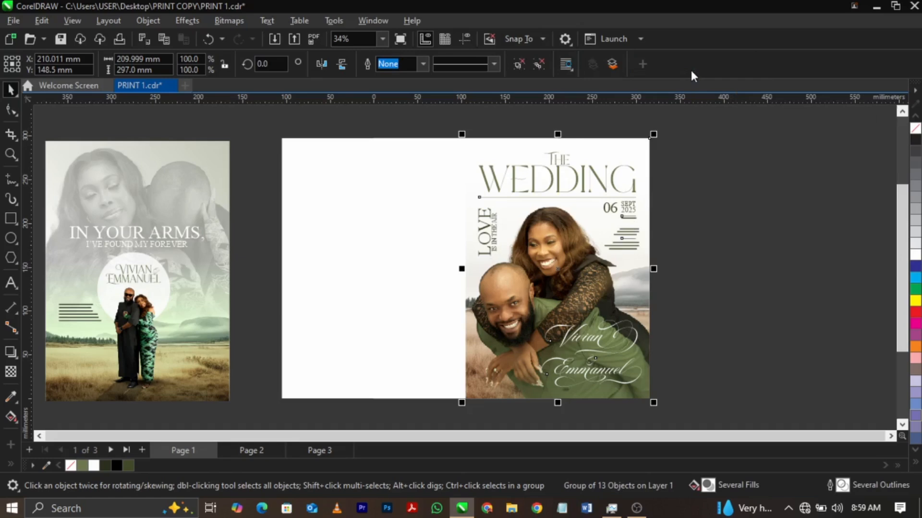
{"action": "key", "text": "p"}
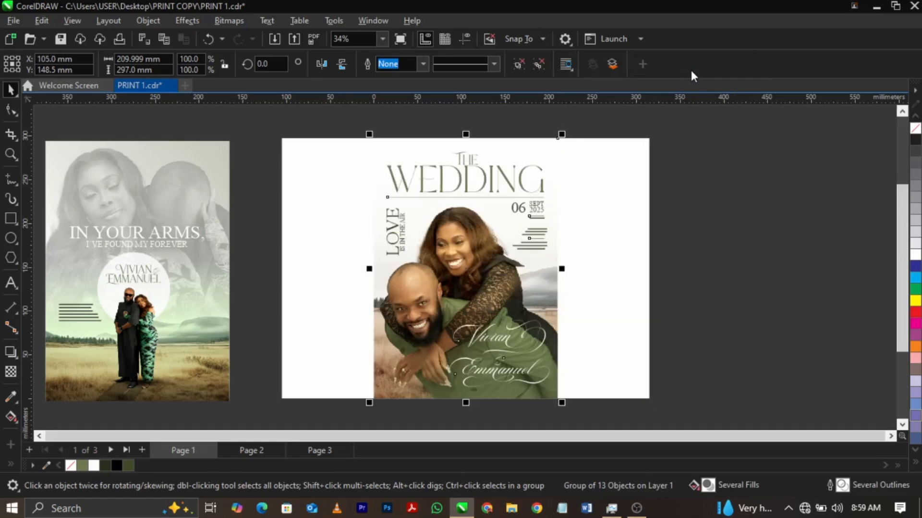
Delete the wide white background rectangle behind the front cover.
{"action": "left_click", "coordinate": [692, 222]}
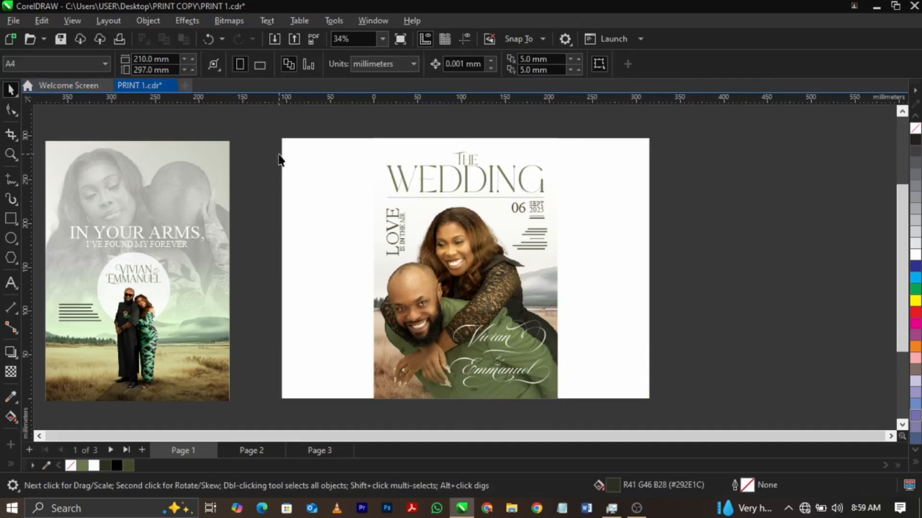
{"action": "left_click", "coordinate": [310, 173]}
{"action": "key", "text": "Delete"}
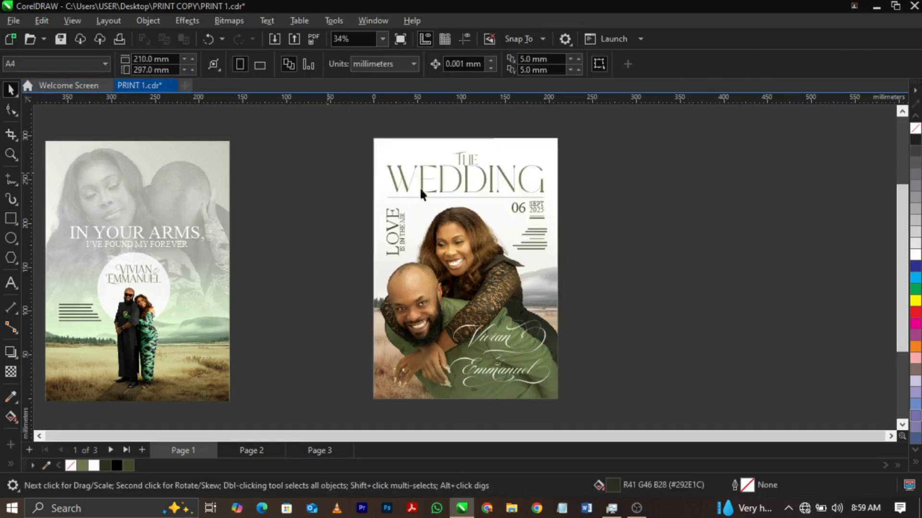
Move the front-cover group aside to check the page behind it, and centre it back on the page.
{"action": "left_click_drag", "start_coordinate": [472, 223], "coordinate": [594, 230]}
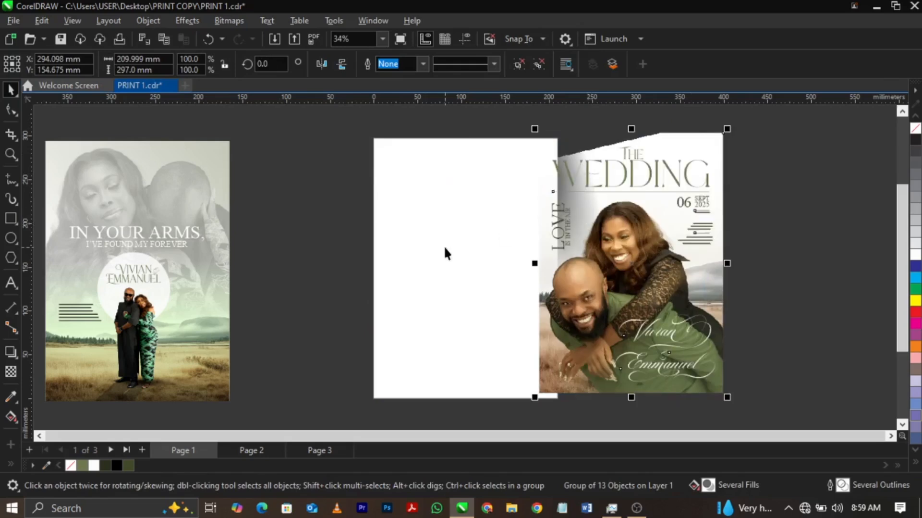
{"action": "left_click", "coordinate": [444, 246]}
{"action": "left_click", "coordinate": [699, 135]}
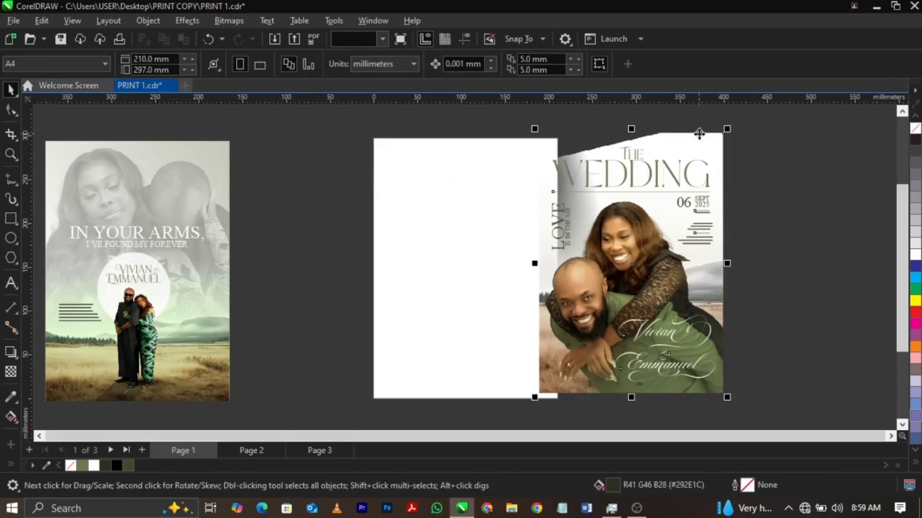
{"action": "key", "text": "p"}
{"action": "left_click", "coordinate": [764, 303]}
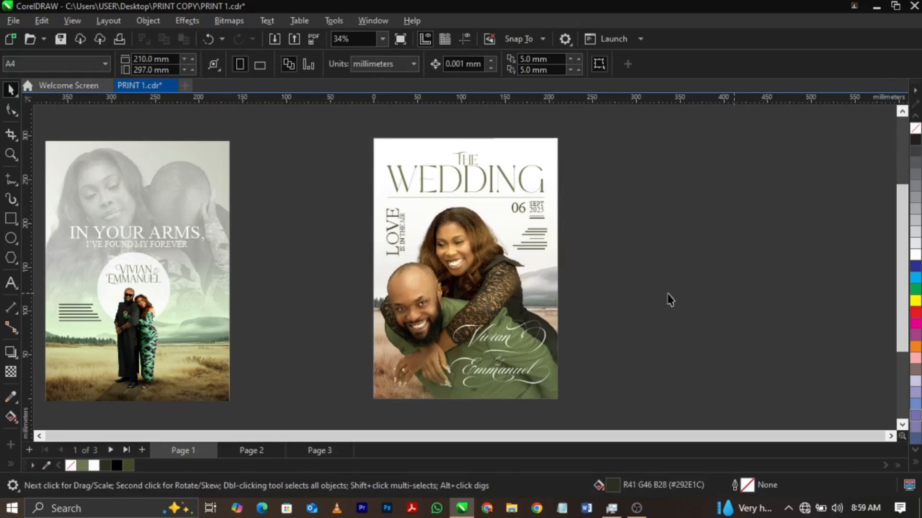
On page 2, select the Order of Service half of the spread and move it off the page to the right.
{"action": "left_click", "coordinate": [252, 450]}
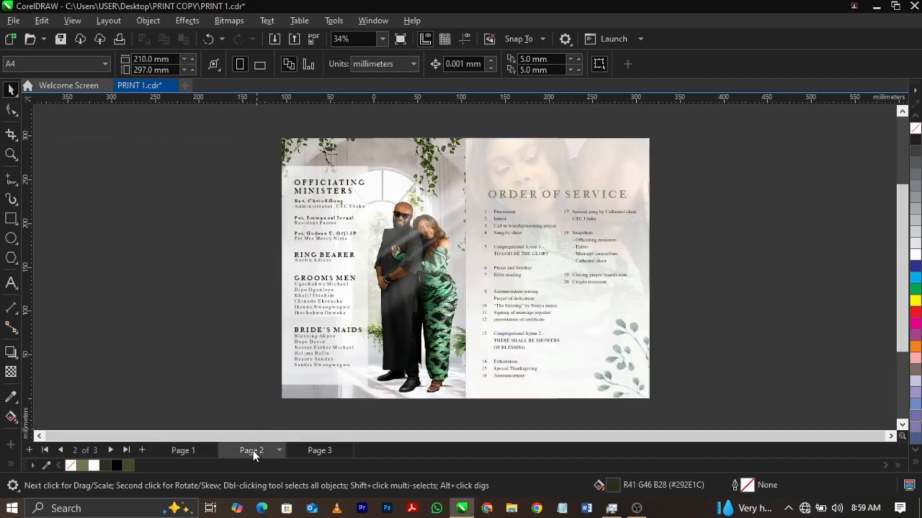
{"action": "left_click_drag", "start_coordinate": [450, 133], "coordinate": [744, 405]}
{"action": "left_click_drag", "start_coordinate": [611, 378], "coordinate": [791, 359]}
Group all the Officiating Ministers artwork and centre the group on the A4 page.
{"action": "left_click_drag", "start_coordinate": [502, 132], "coordinate": [226, 404]}
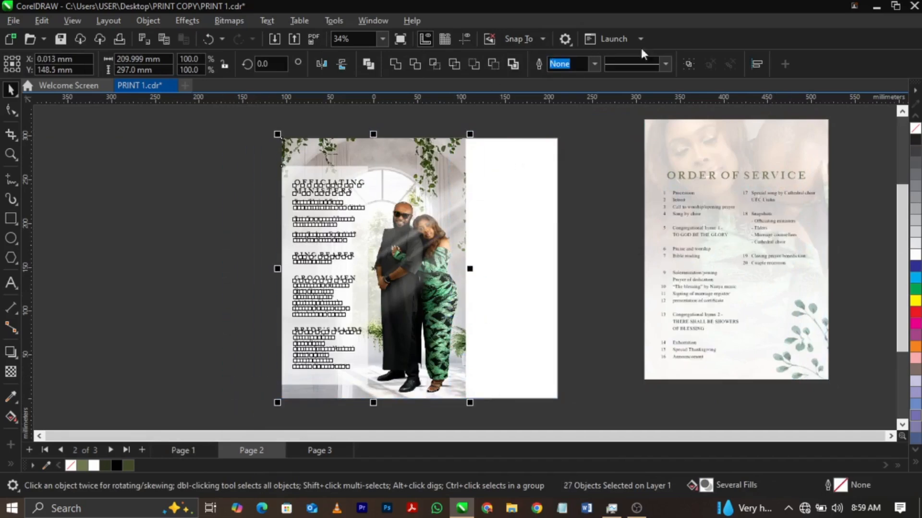
{"action": "left_click", "coordinate": [687, 61]}
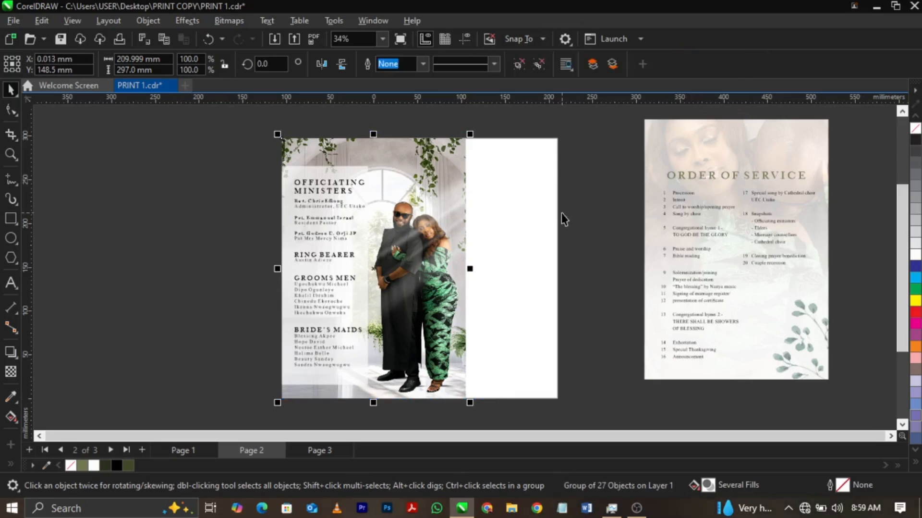
{"action": "key", "text": "r"}
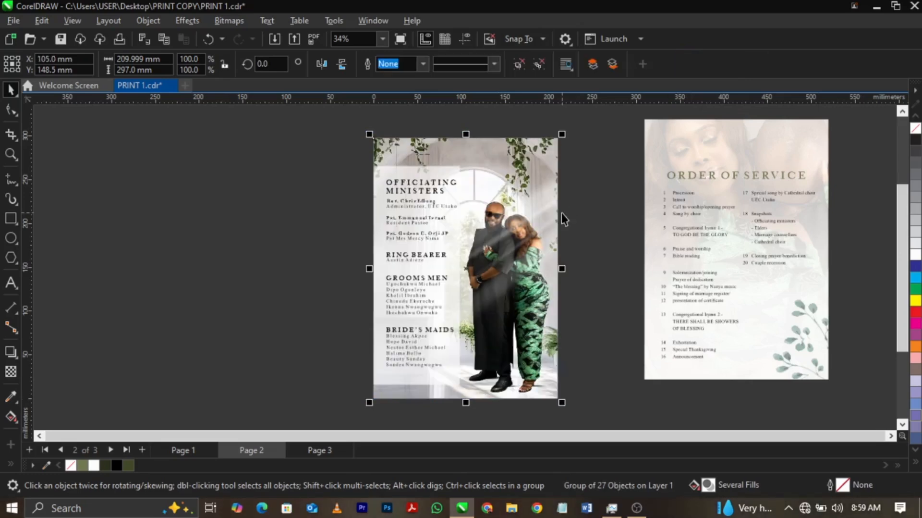
Cut the Order of Service artwork from page 2 and insert a new page after it.
{"action": "left_click_drag", "start_coordinate": [626, 114], "coordinate": [889, 400]}
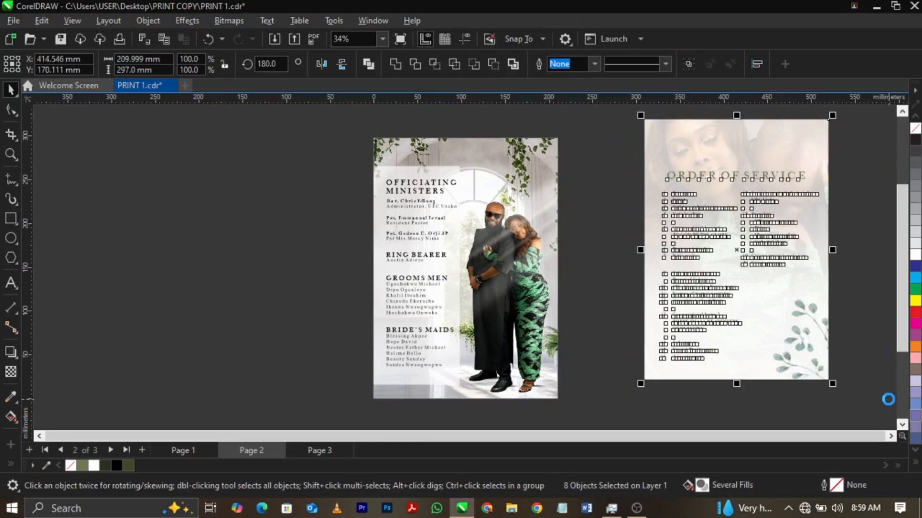
{"action": "key", "text": "Delete"}
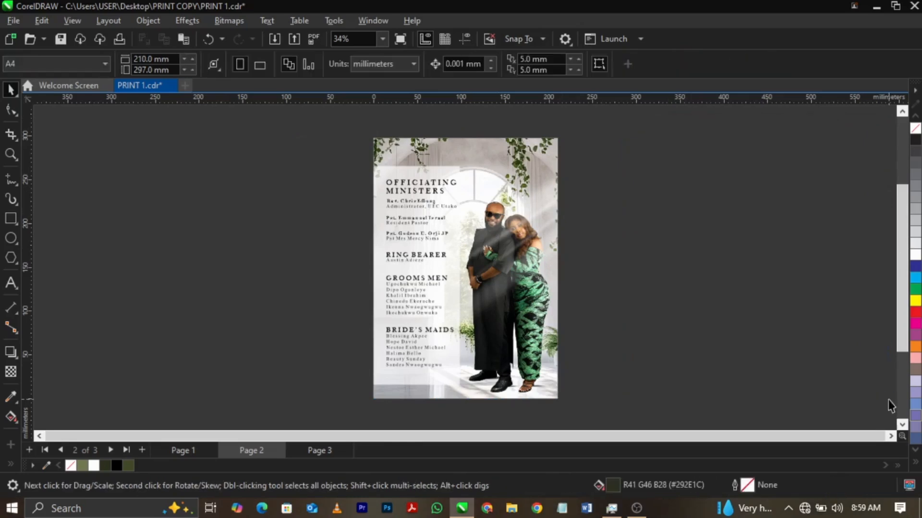
{"action": "left_click", "coordinate": [141, 449]}
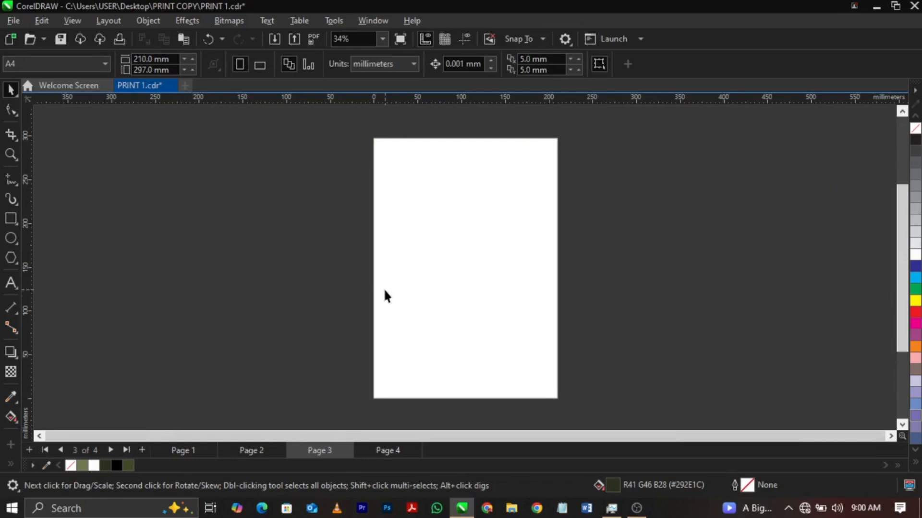
Paste the Order of Service artwork onto page 3 and centre it there as a group.
{"action": "key", "text": "ctrl+v"}
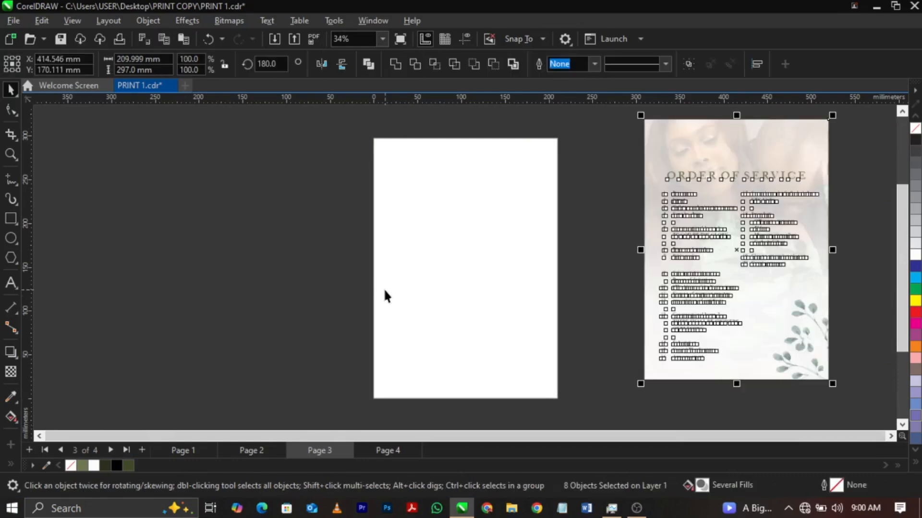
{"action": "left_click", "coordinate": [690, 64]}
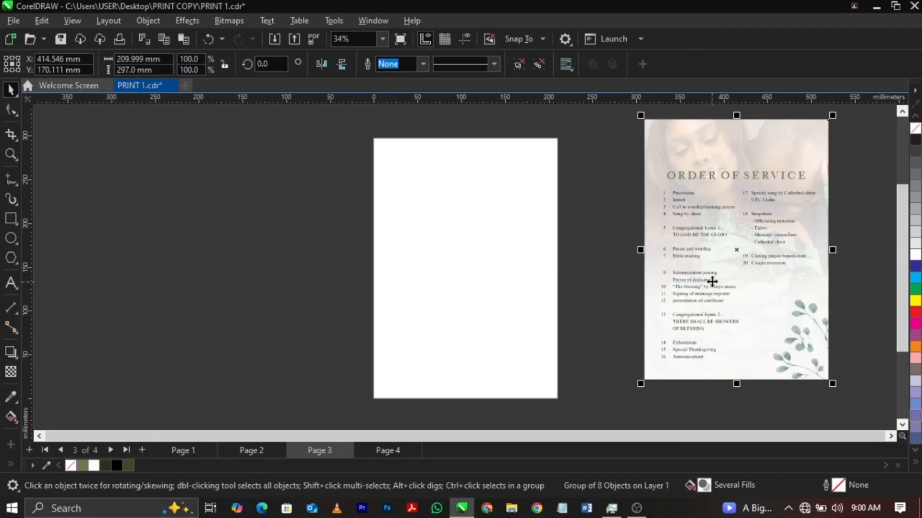
{"action": "key", "text": "p"}
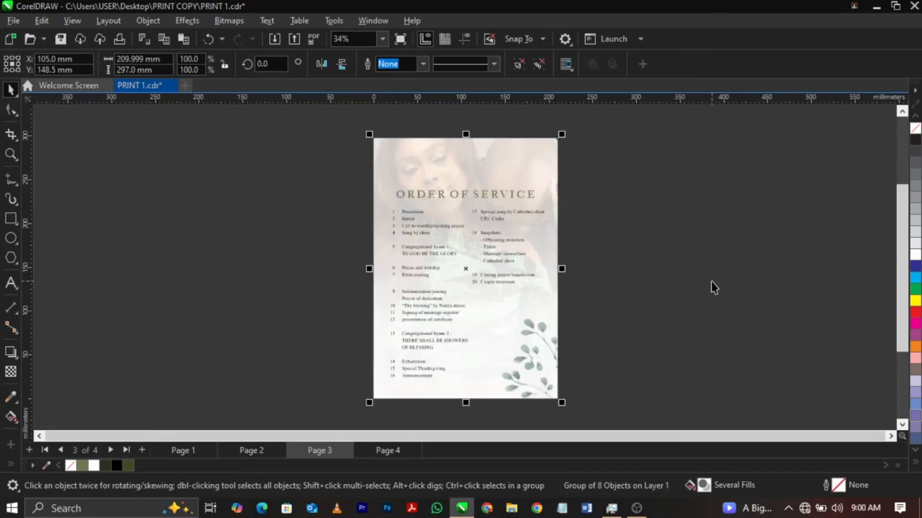
On page 4, move the "There Shall Be Showers of Blessing" half of the spread off the page to the right.
{"action": "left_click", "coordinate": [379, 451]}
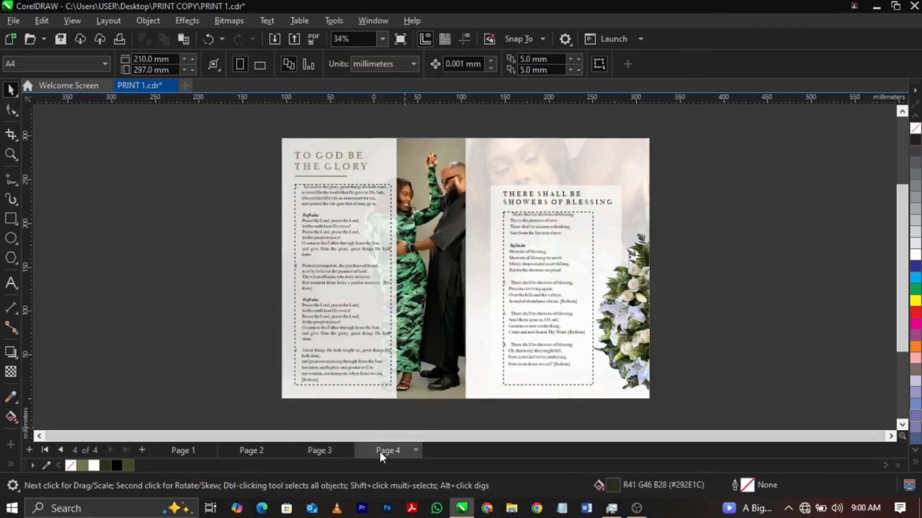
{"action": "left_click_drag", "start_coordinate": [450, 128], "coordinate": [766, 422]}
{"action": "left_click_drag", "start_coordinate": [586, 354], "coordinate": [755, 349]}
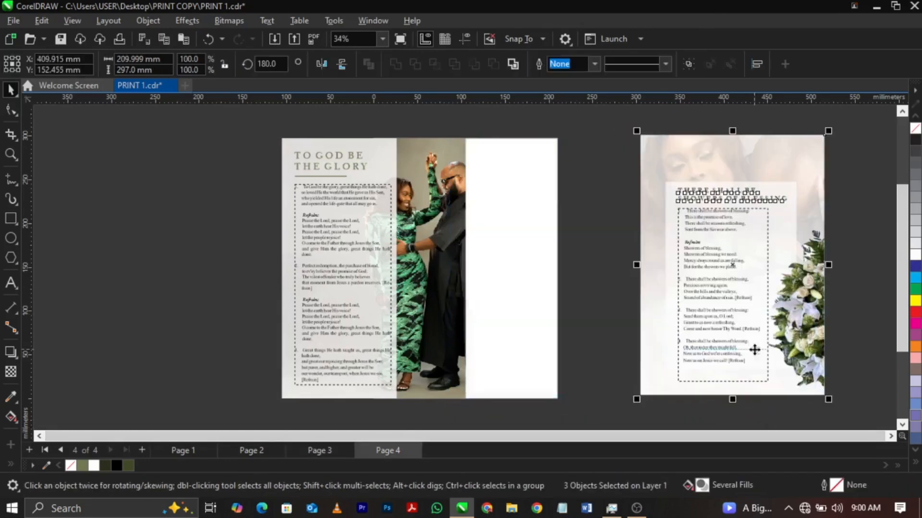
Group the "To God Be the Glory" artwork and centre the group on the A4 page.
{"action": "left_click_drag", "start_coordinate": [490, 123], "coordinate": [200, 425]}
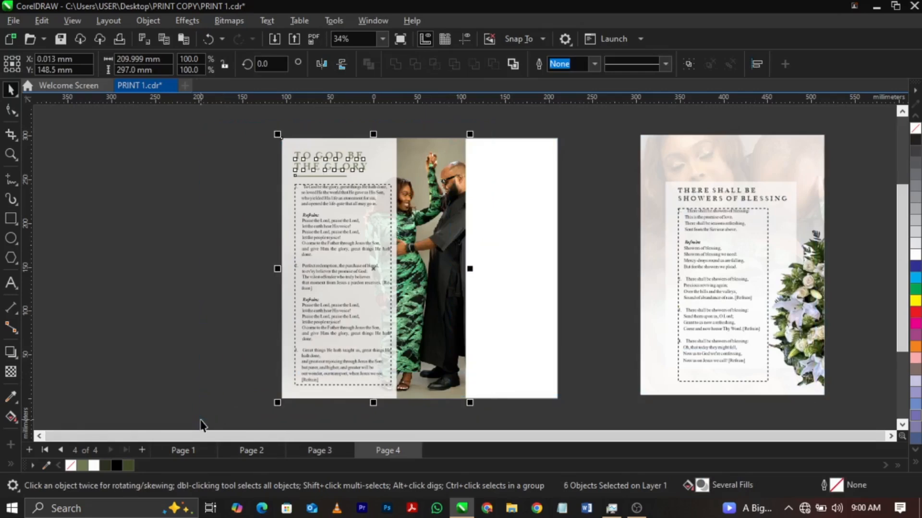
{"action": "key", "text": "ctrl+g"}
{"action": "key", "text": "p"}
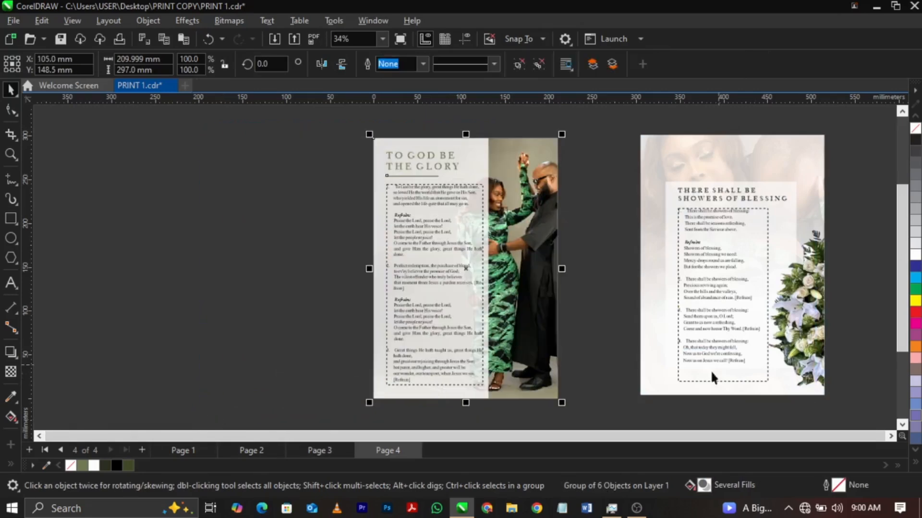
Cut the "There Shall Be Showers of Blessing" artwork from page 4 and insert a new page after it.
{"action": "left_click_drag", "start_coordinate": [613, 420], "coordinate": [829, 128]}
{"action": "key", "text": "Delete"}
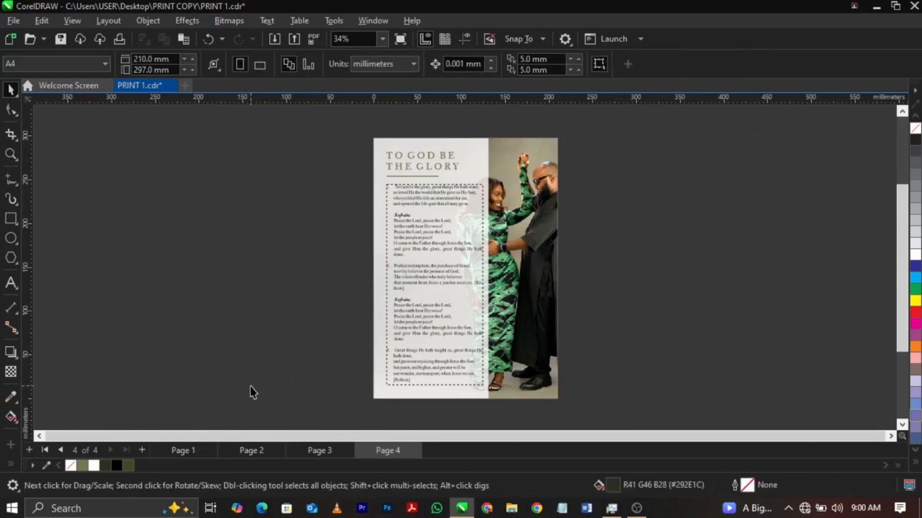
{"action": "left_click", "coordinate": [143, 449]}
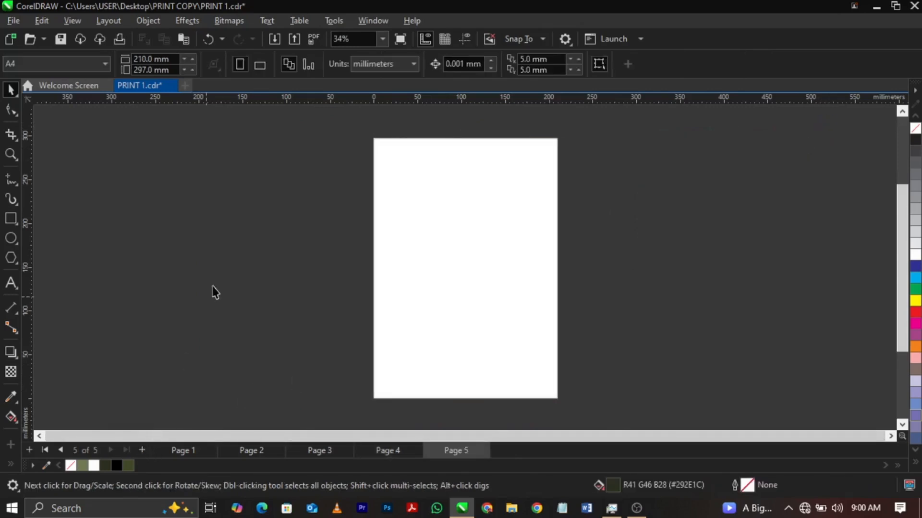
Paste the "There Shall Be Showers of Blessing" artwork onto page 5 and centre it there as a single group.
{"action": "key", "text": "ctrl+v"}
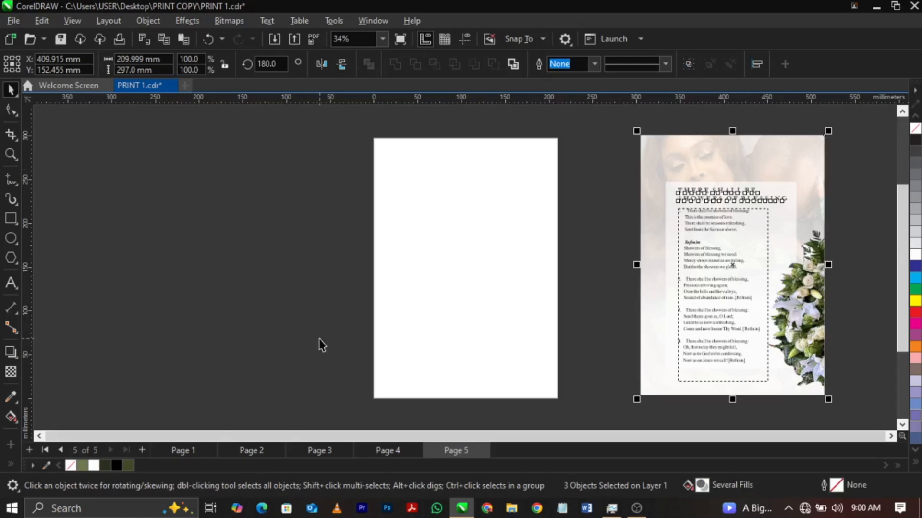
{"action": "key", "text": "p"}
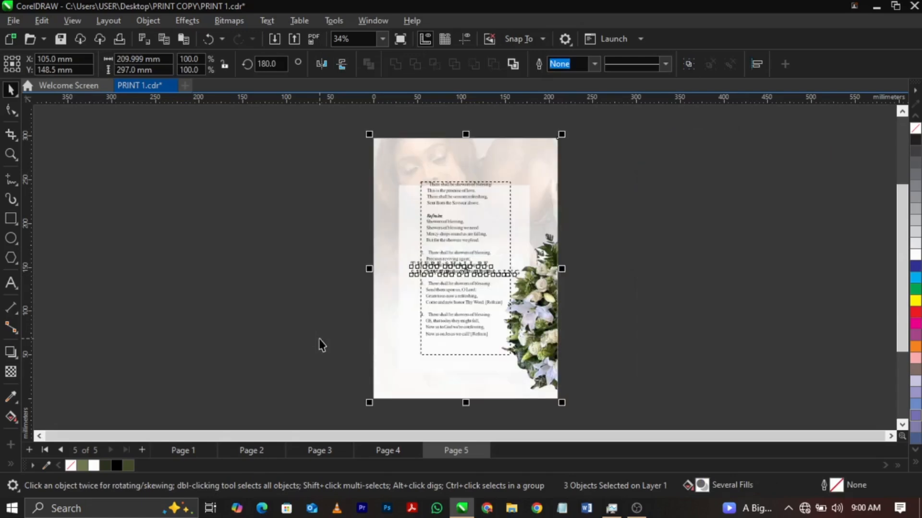
{"action": "key", "text": "ctrl+z"}
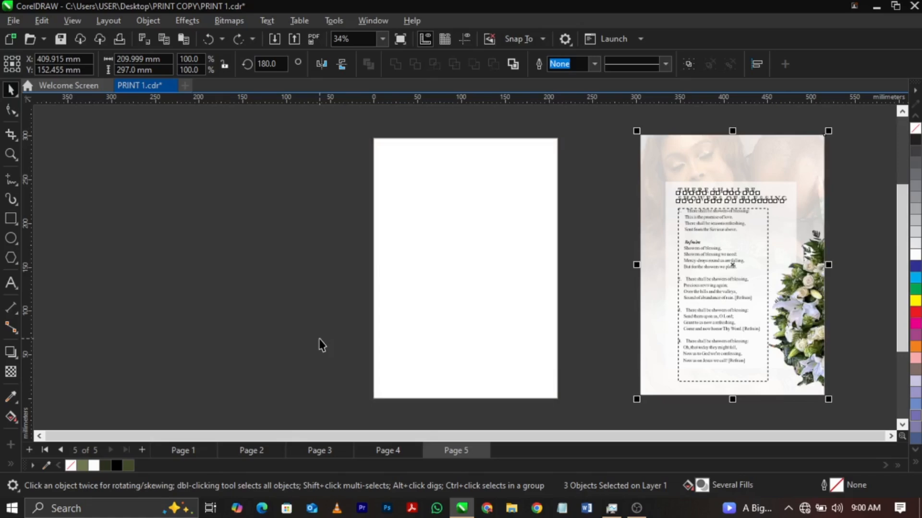
{"action": "key", "text": "ctrl+g"}
{"action": "key", "text": "p"}
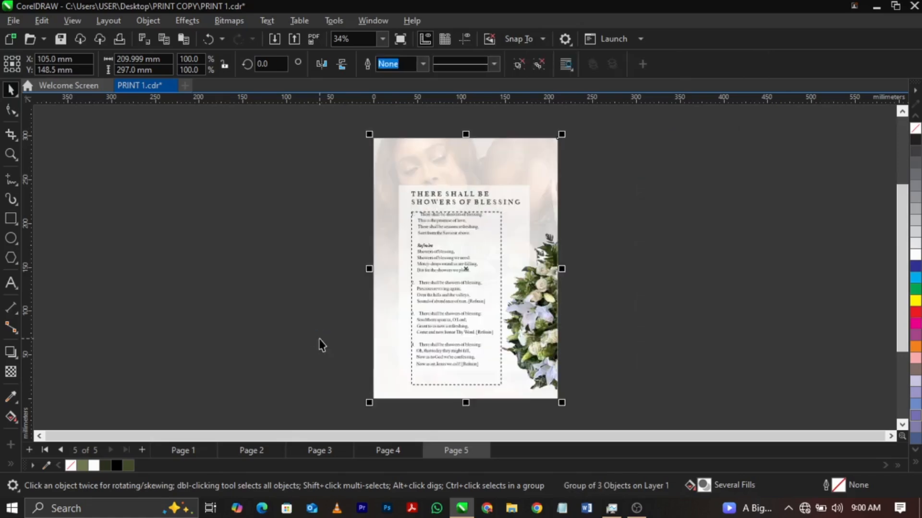
Group all the back-cover artwork beside the front cover on page 1 and cut it from the page.
{"action": "key", "text": "F4"}
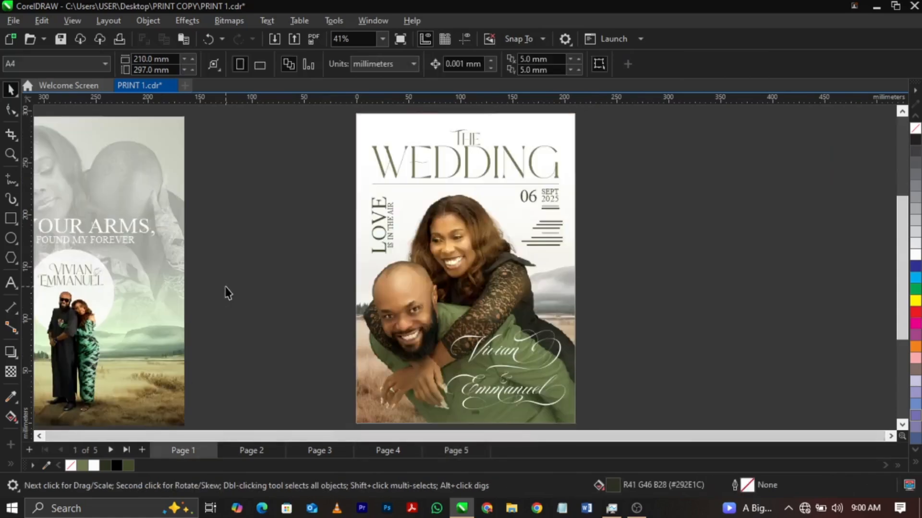
{"action": "left_click", "coordinate": [104, 232]}
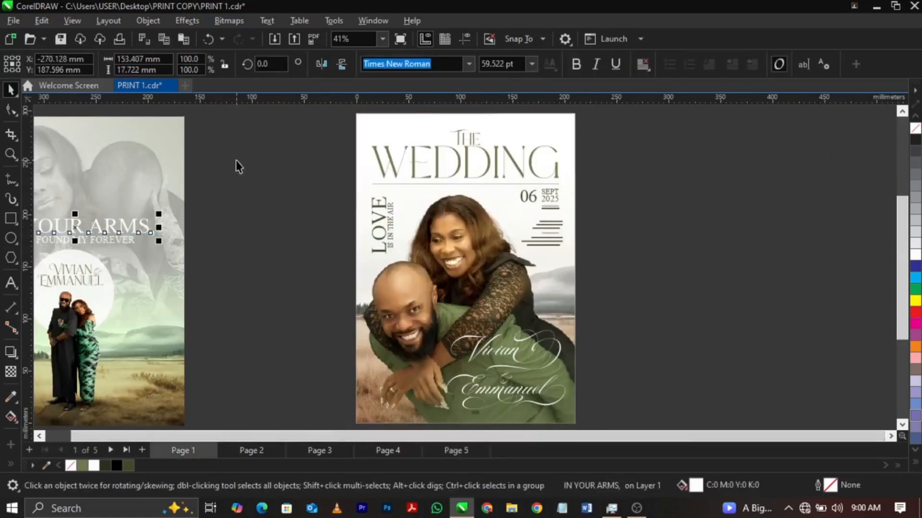
{"action": "key", "text": "F3"}
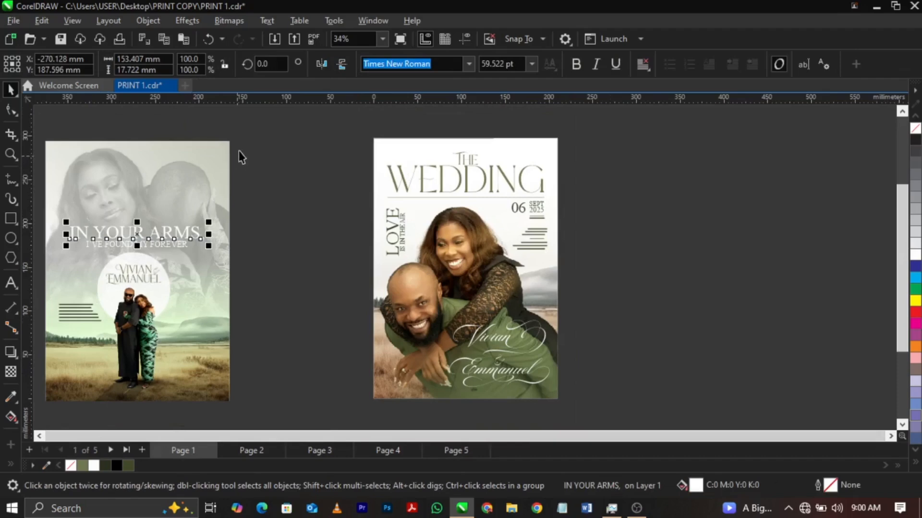
{"action": "left_click_drag", "start_coordinate": [255, 117], "coordinate": [87, 402]}
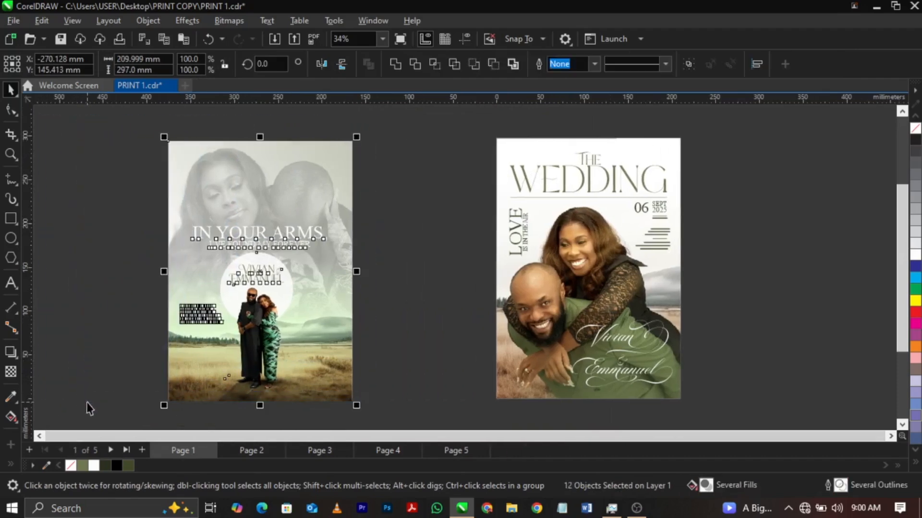
{"action": "key", "text": "Delete"}
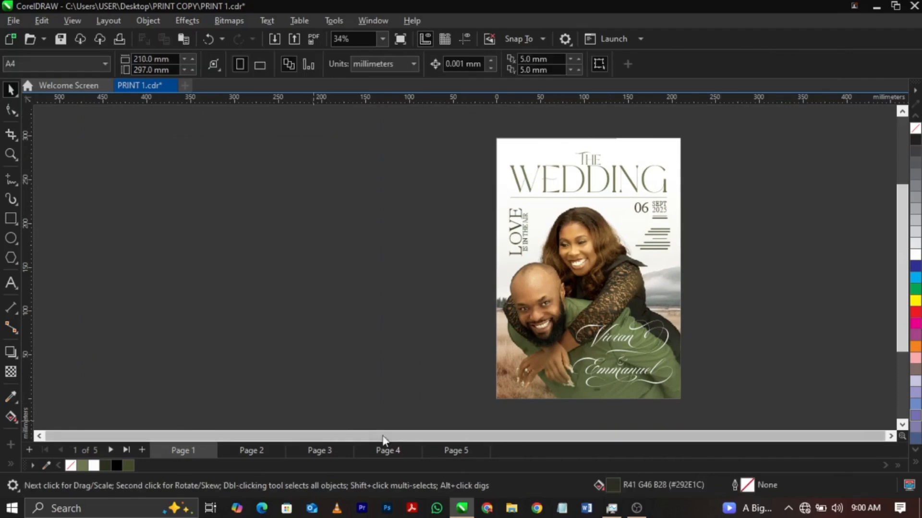
Insert page 6 after page 5 and paste the back-cover group centred on it.
{"action": "left_click", "coordinate": [462, 446]}
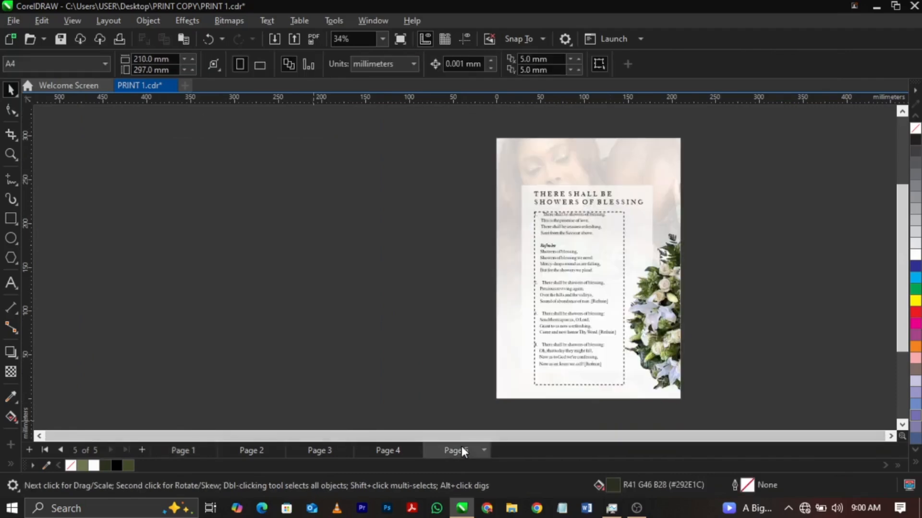
{"action": "left_click", "coordinate": [142, 450]}
{"action": "key", "text": "ctrl+v"}
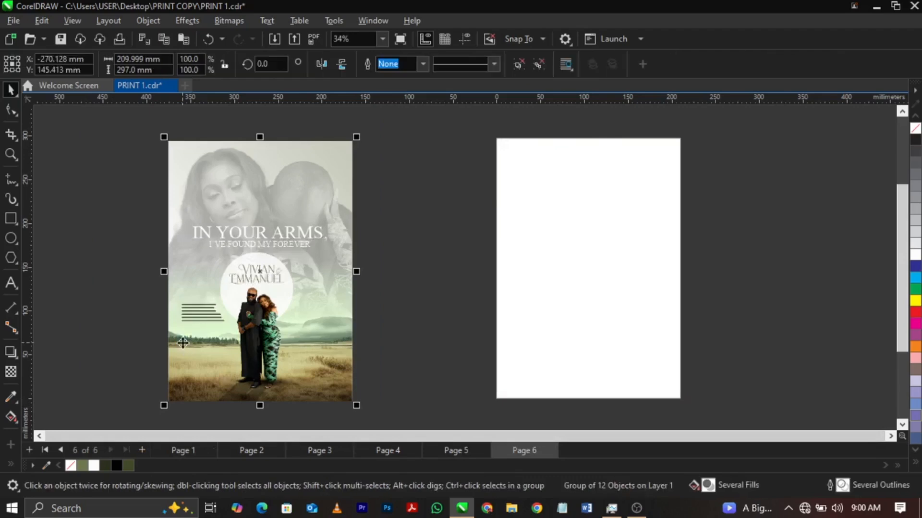
{"action": "key", "text": "p"}
{"action": "key", "text": "shift+F4"}
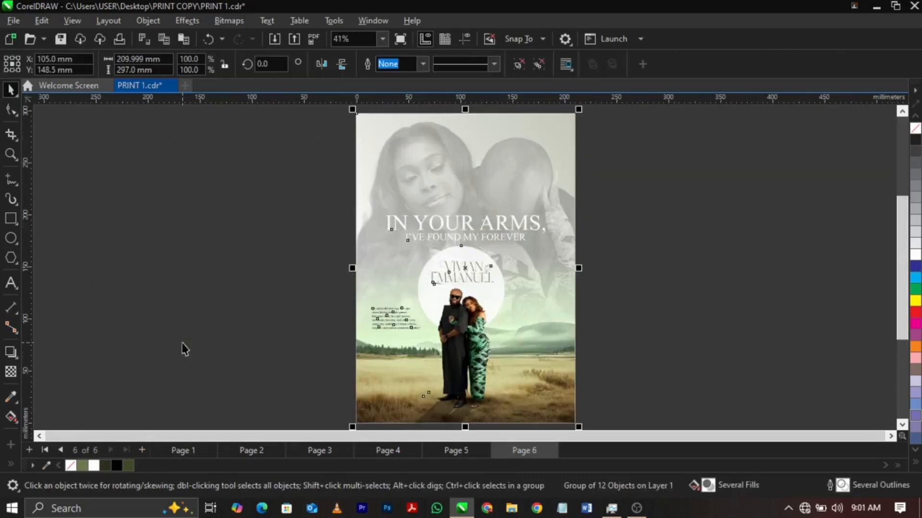
Page through the whole programme from front cover to back cover to check the layout of all six pages.
{"action": "key", "text": "Page_Up"}
{"action": "key", "text": "Page_Up"}
{"action": "key", "text": "Page_Up"}
{"action": "key", "text": "Page_Up"}
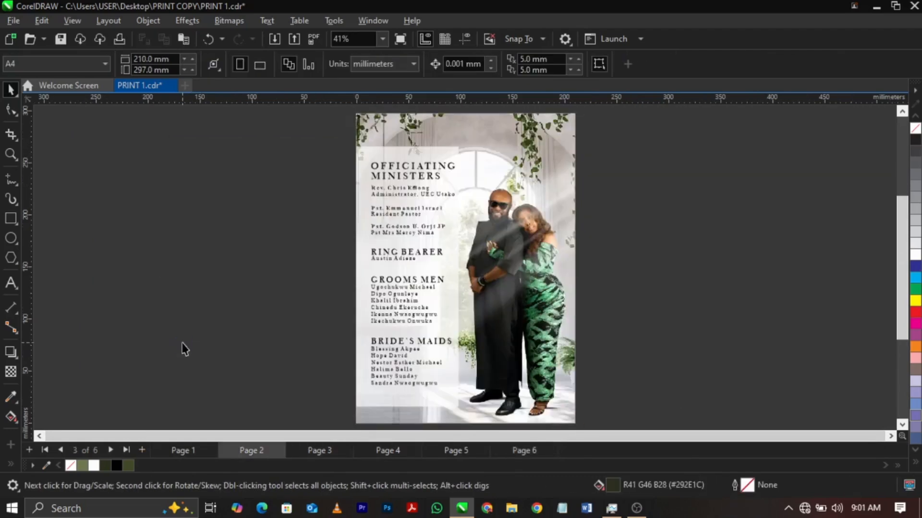
{"action": "key", "text": "Page_Up"}
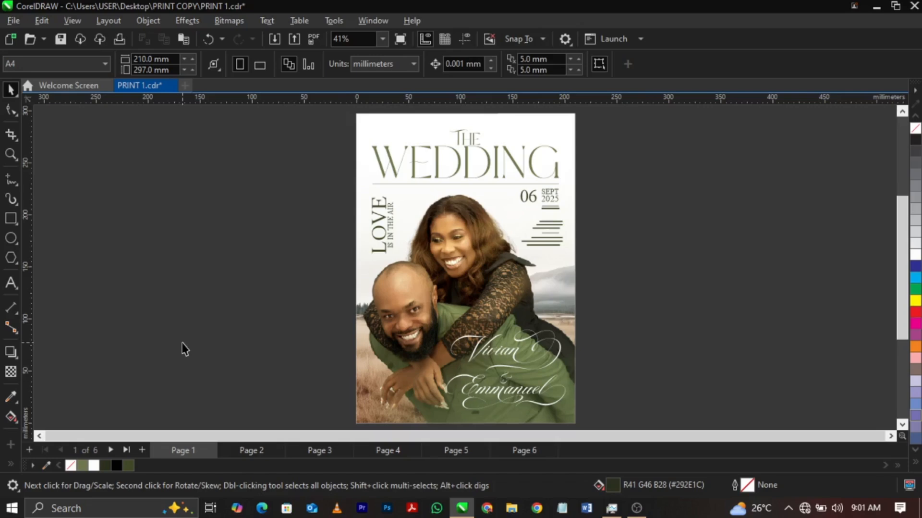
{"action": "left_click", "coordinate": [425, 293]}
{"action": "left_click", "coordinate": [323, 306]}
{"action": "left_click", "coordinate": [227, 453]}
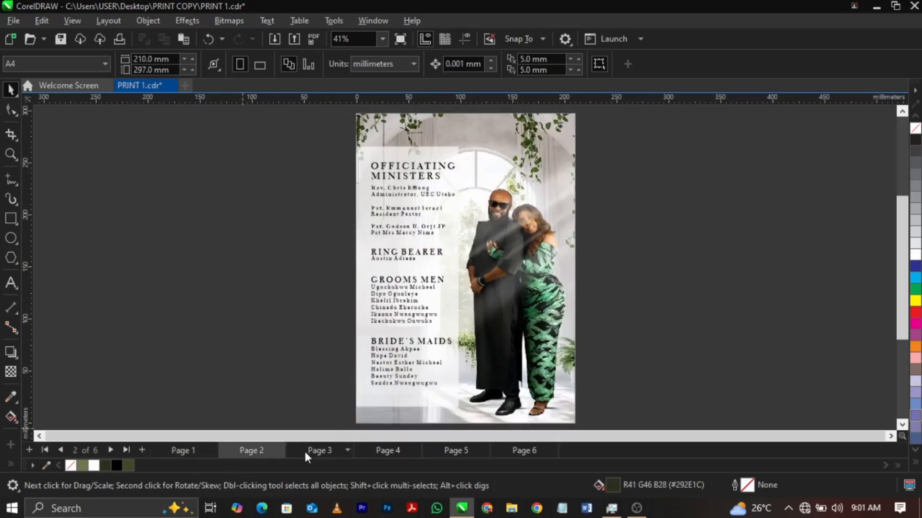
{"action": "left_click", "coordinate": [304, 449]}
{"action": "left_click", "coordinate": [381, 451]}
{"action": "left_click", "coordinate": [445, 447]}
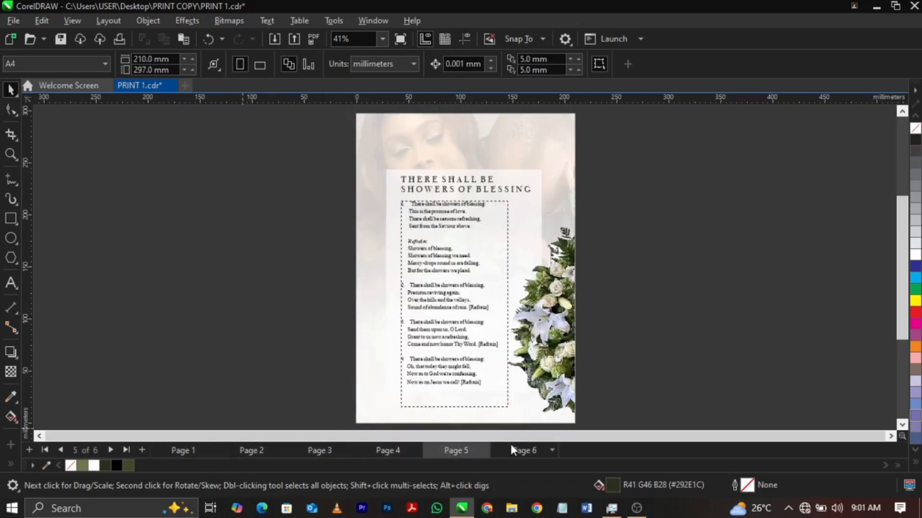
{"action": "left_click", "coordinate": [510, 446]}
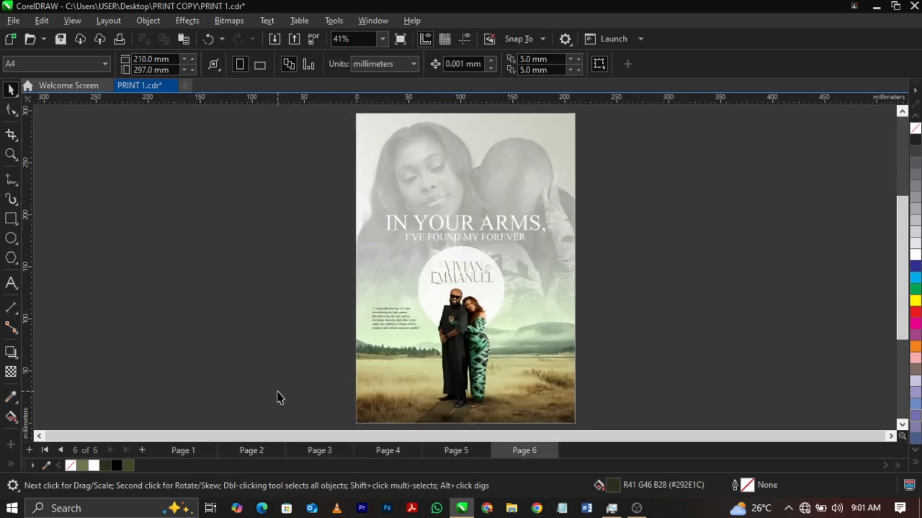
Ungroup the front-cover artwork on page 1 and select the "CHURCH WEDDING CEREMONY" text.
{"action": "left_click", "coordinate": [191, 445]}
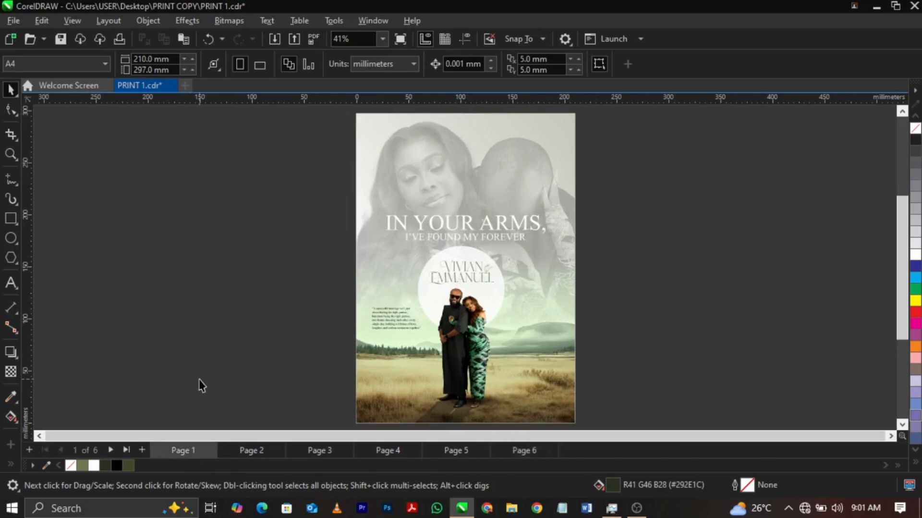
{"action": "left_click", "coordinate": [423, 318]}
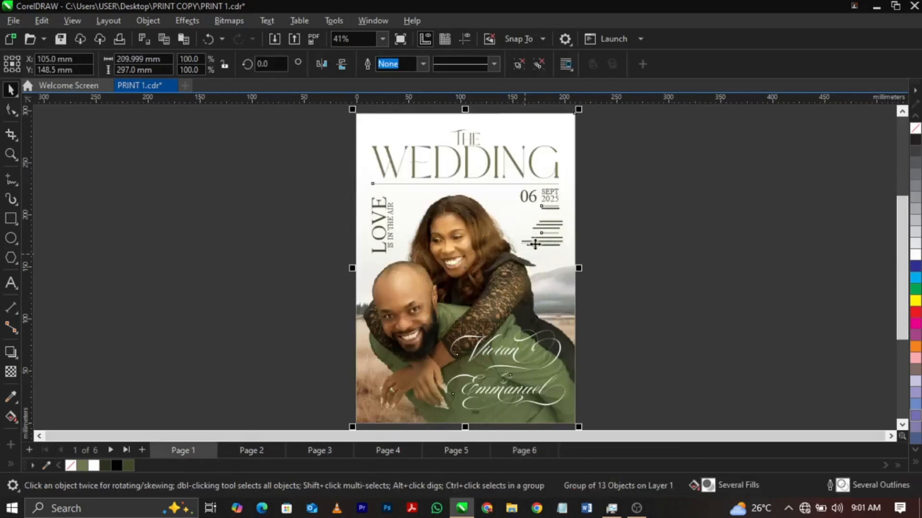
{"action": "scroll", "coordinate": [541, 235], "scroll_direction": "up", "scroll_amount": 3}
{"action": "scroll", "coordinate": [541, 235], "scroll_direction": "up", "scroll_amount": 3}
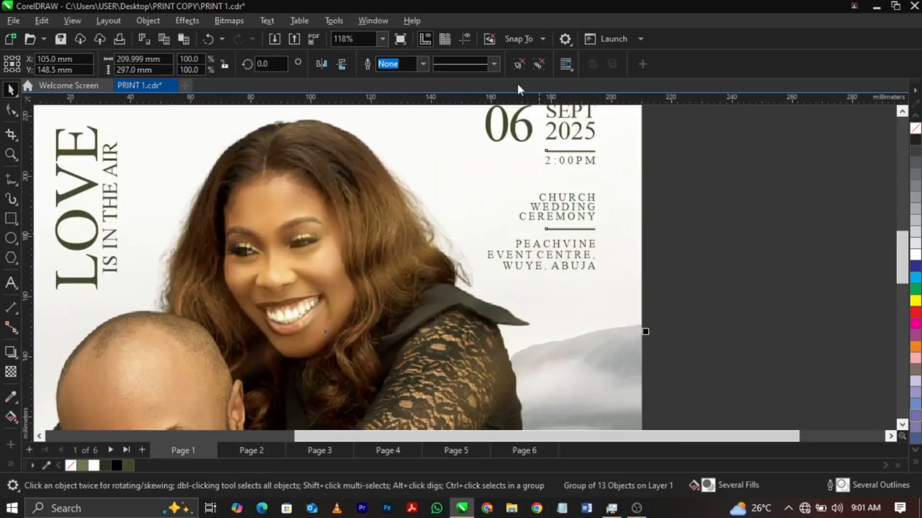
{"action": "left_click", "coordinate": [584, 215], "text": "ctrl"}
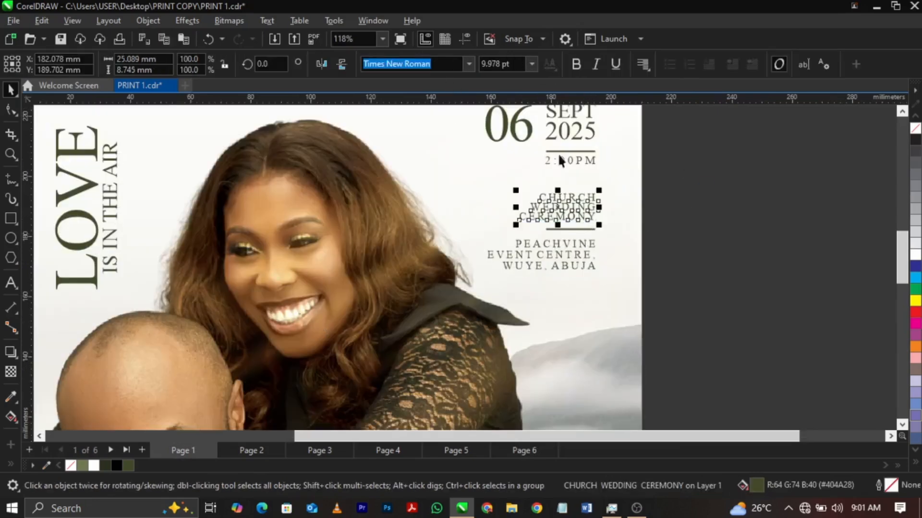
Try overwriting the "CHURCH WEDDING CEREMONY" text with "YFYFYY" and undo the edit.
{"action": "double_click", "coordinate": [579, 205]}
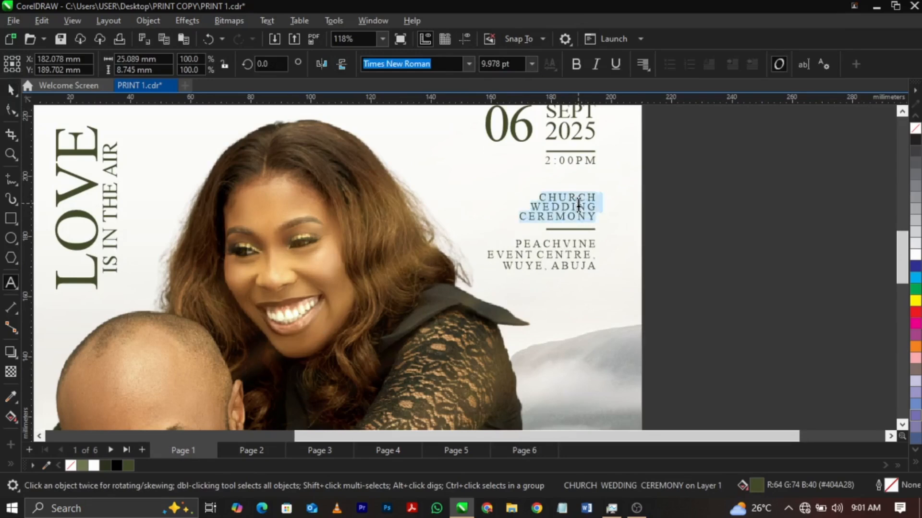
{"action": "type", "text": "YFYFYY"}
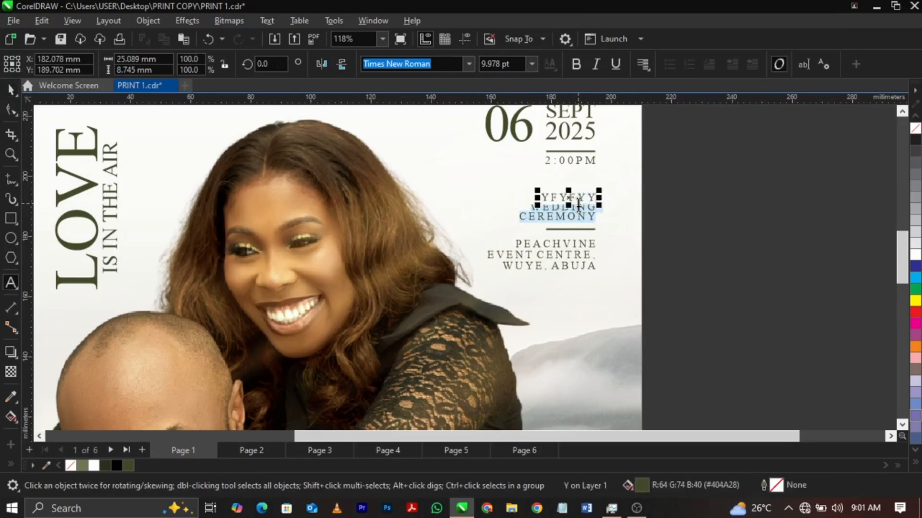
{"action": "key", "text": "ctrl+z"}
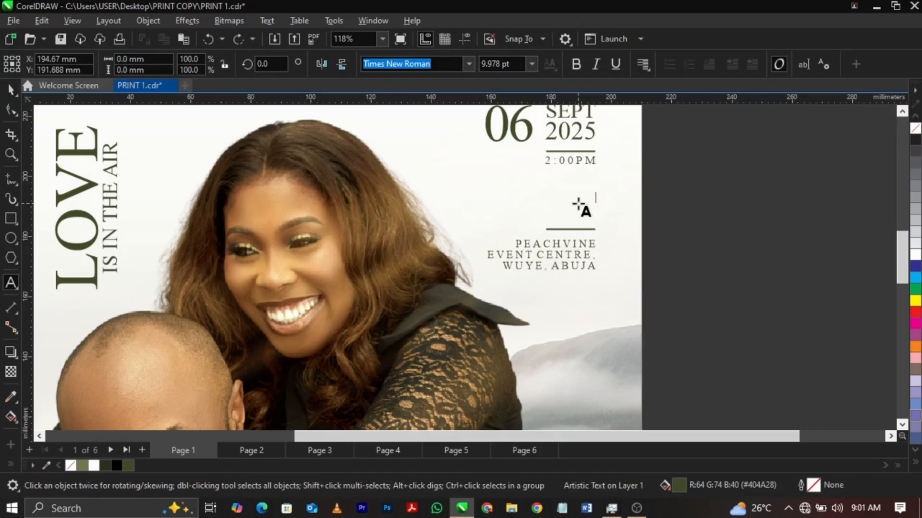
{"action": "key", "text": "ctrl+z"}
{"action": "key", "text": "ctrl+space"}
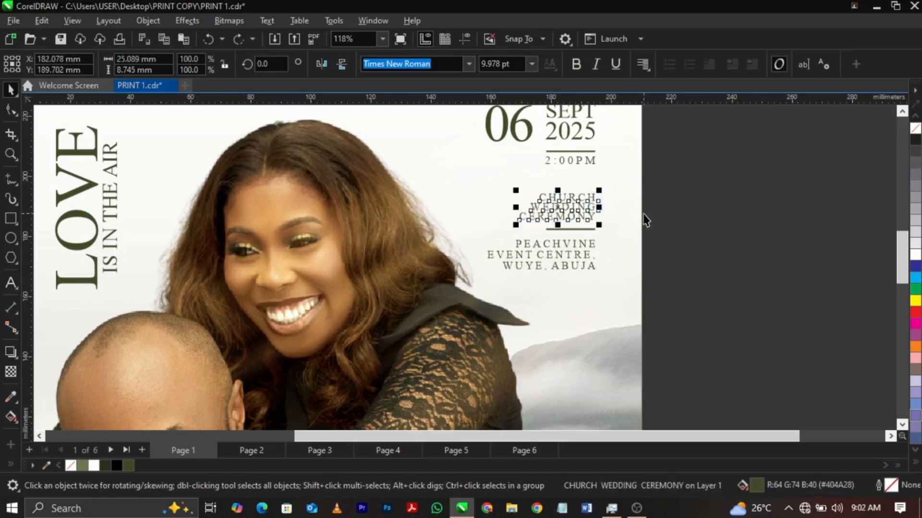
{"action": "key", "text": "F4"}
{"action": "left_click", "coordinate": [653, 266]}
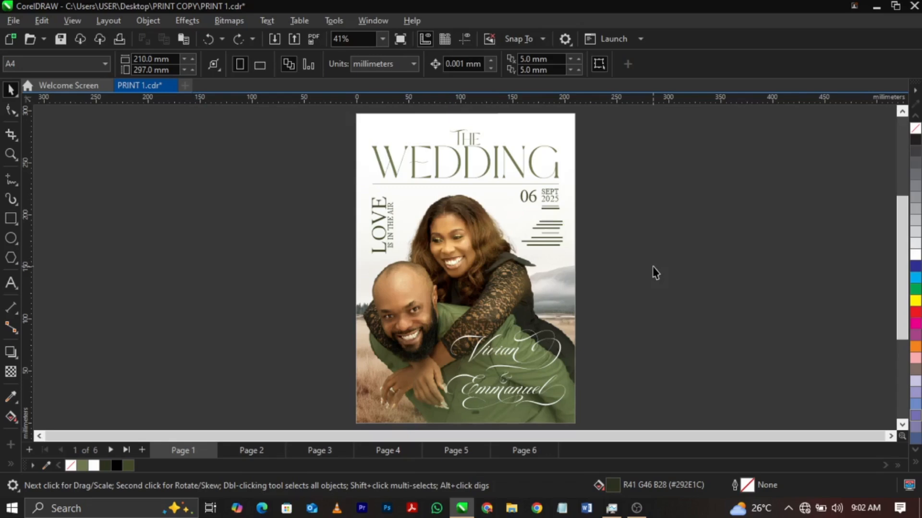
Inspect the couple's script lettering and the "WEDDING" title on the cover to see whether they are text or curves.
{"action": "left_click", "coordinate": [494, 351]}
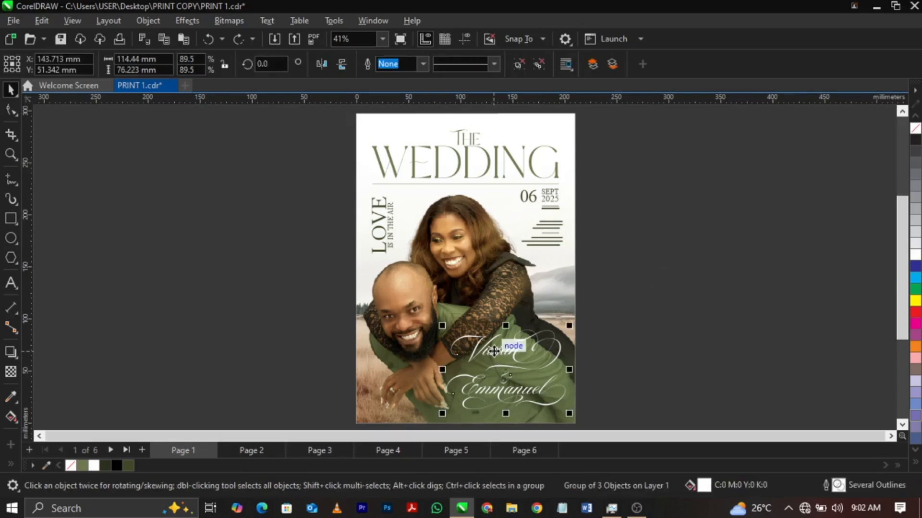
{"action": "scroll", "coordinate": [494, 351], "scroll_direction": "up", "scroll_amount": 4}
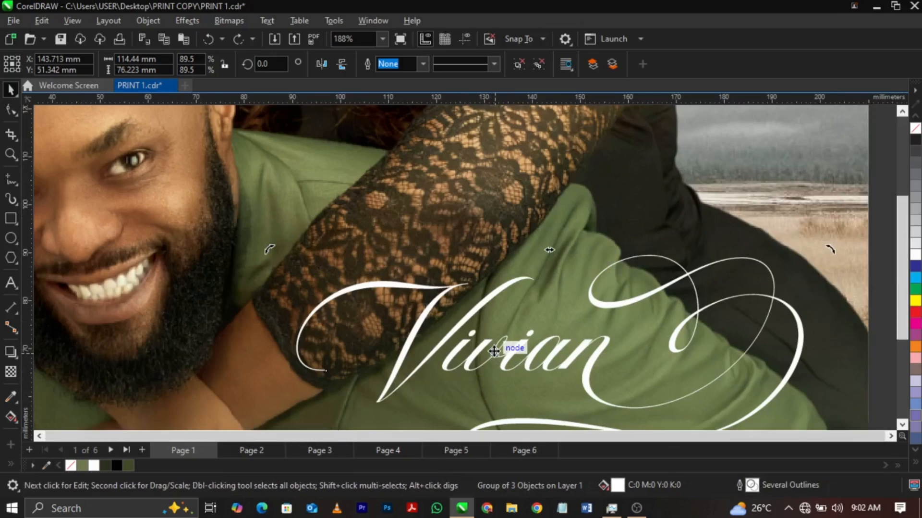
{"action": "scroll", "coordinate": [495, 352], "scroll_direction": "down", "scroll_amount": 5}
{"action": "left_click", "coordinate": [624, 352]}
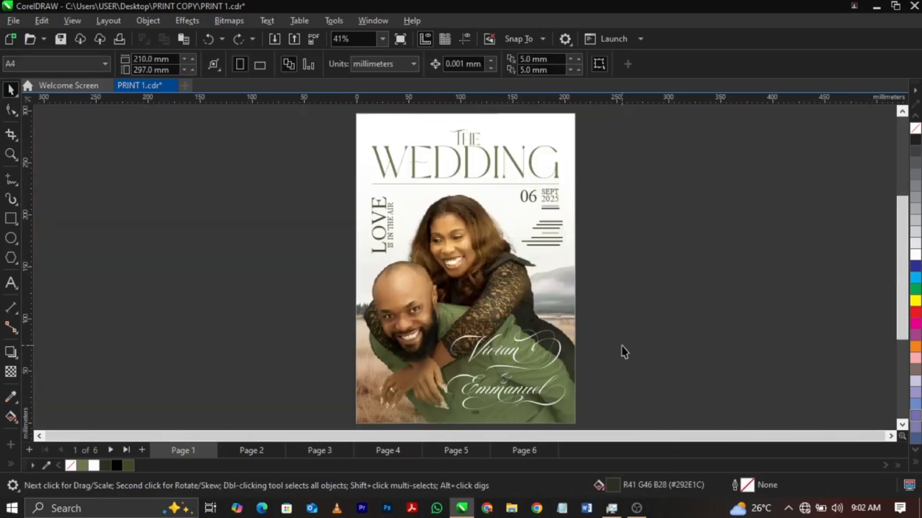
{"action": "left_click", "coordinate": [448, 176]}
{"action": "left_click", "coordinate": [647, 157]}
Try converting the entire front cover to curves as one group, ungroup it and check the "WEDDING" title.
{"action": "key", "text": "ctrl+a"}
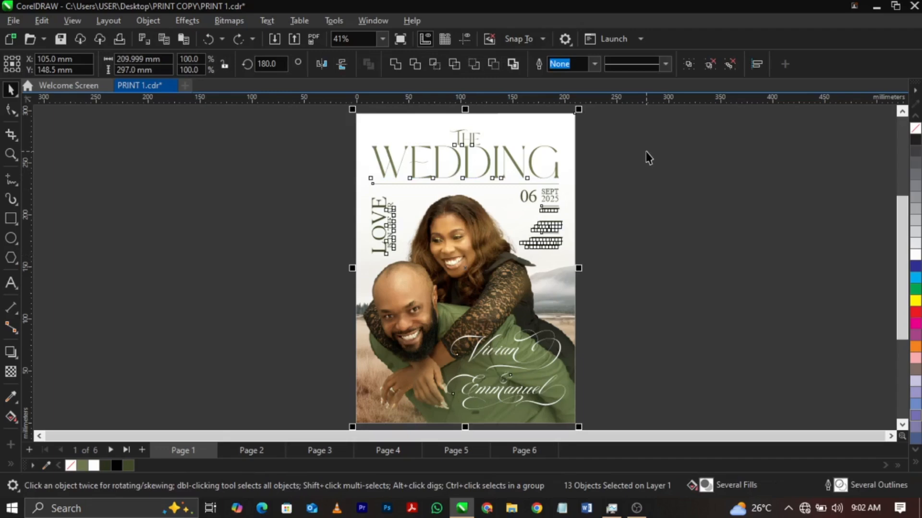
{"action": "key", "text": "ctrl+g"}
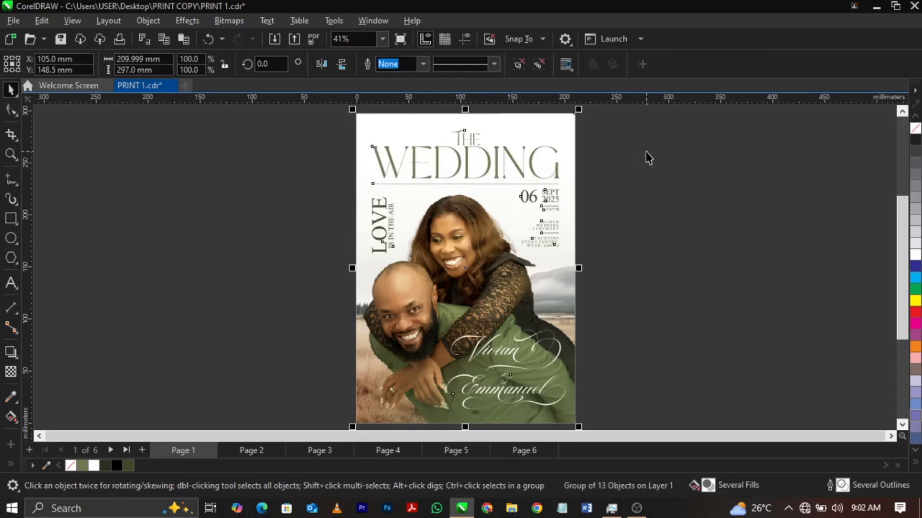
{"action": "left_click", "coordinate": [559, 160]}
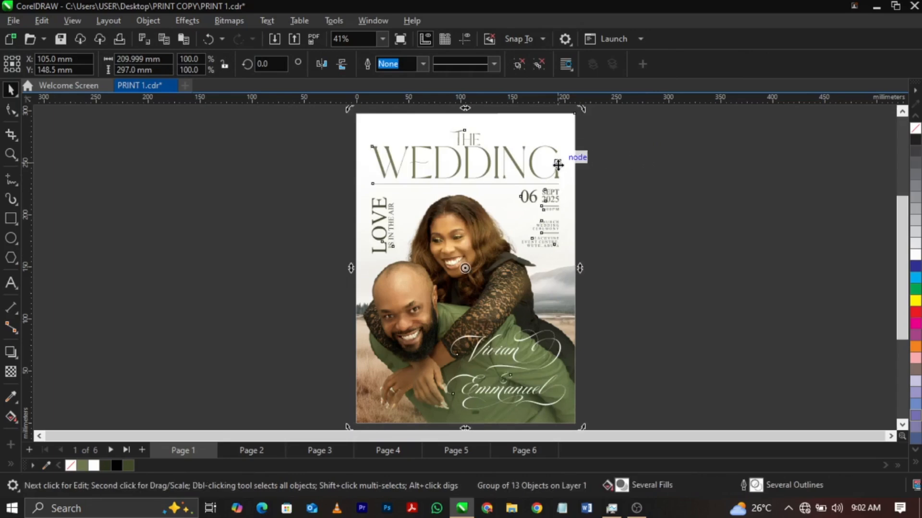
{"action": "left_click", "coordinate": [646, 168]}
{"action": "left_click", "coordinate": [555, 174]}
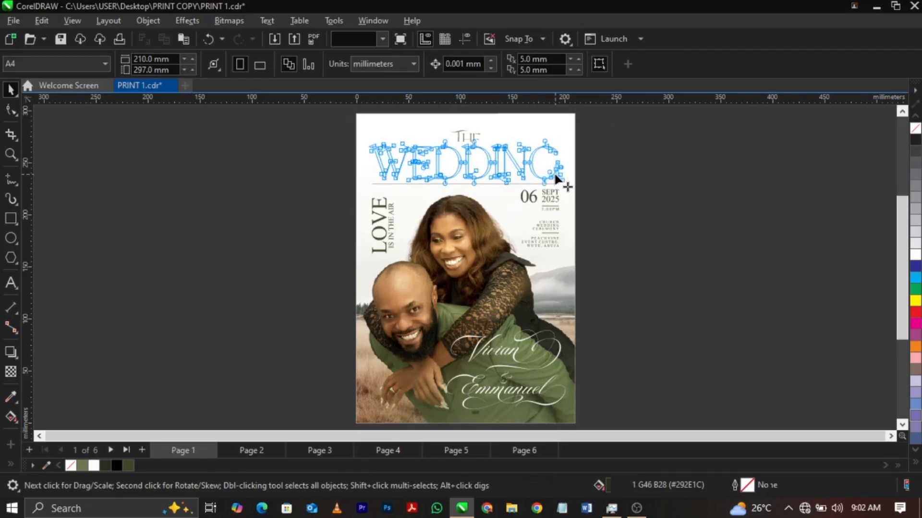
{"action": "left_click", "coordinate": [555, 173]}
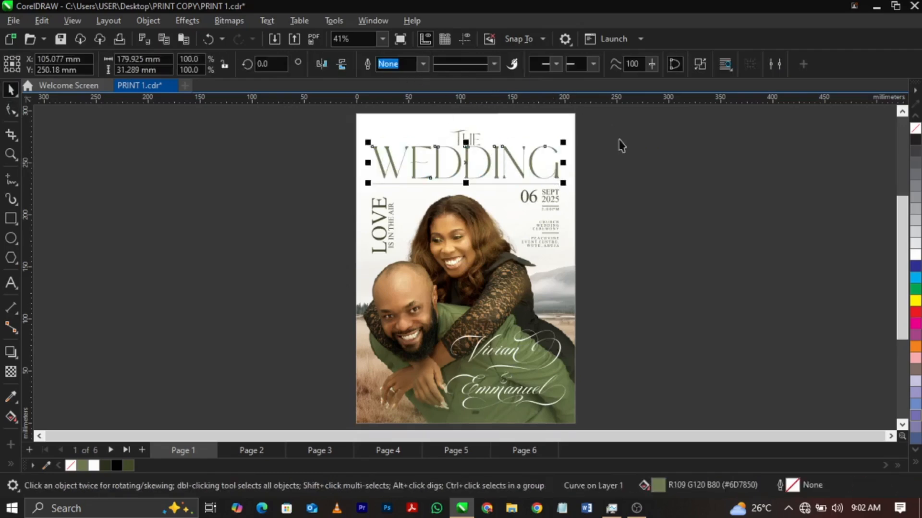
{"action": "left_click", "coordinate": [696, 220]}
Undo the last ungrouping, grouping and curve conversion of the front-cover artwork and clear the selection.
{"action": "key", "text": "ctrl+z"}
{"action": "key", "text": "ctrl+z"}
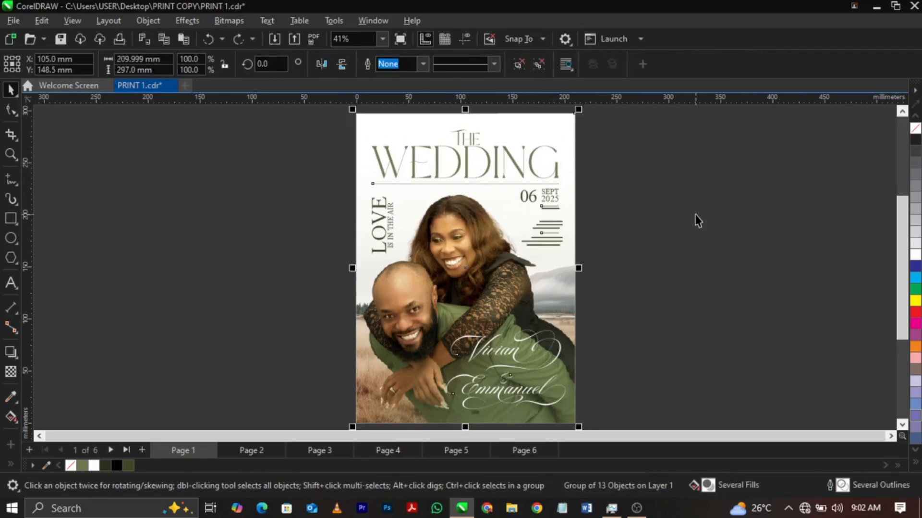
{"action": "key", "text": "ctrl+z"}
{"action": "left_click", "coordinate": [697, 220]}
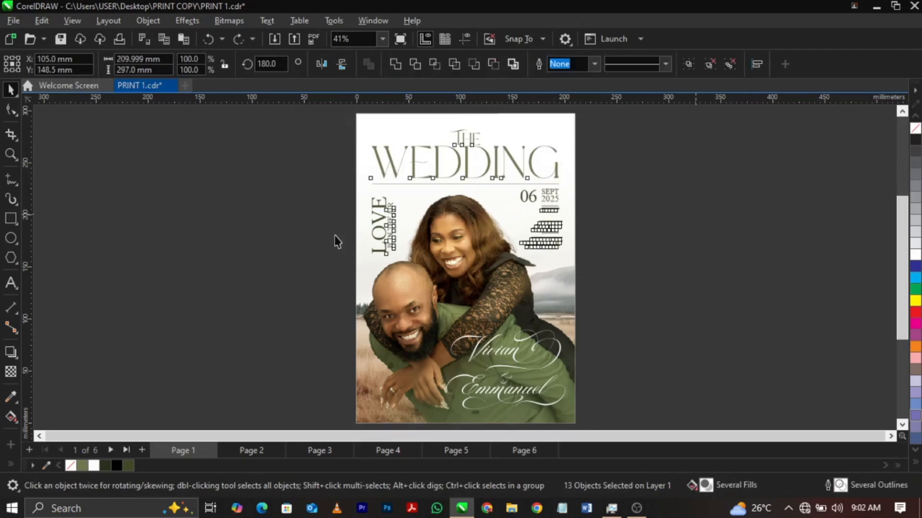
Select only the text on page 1, convert it to curves and group all the front-cover objects.
{"action": "left_click", "coordinate": [34, 22]}
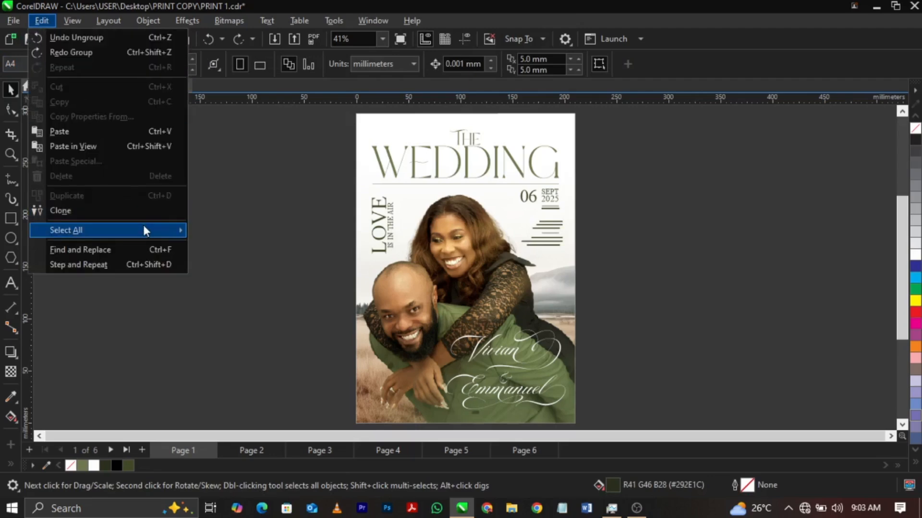
{"action": "mouse_move", "coordinate": [144, 229]}
{"action": "left_click", "coordinate": [237, 247]}
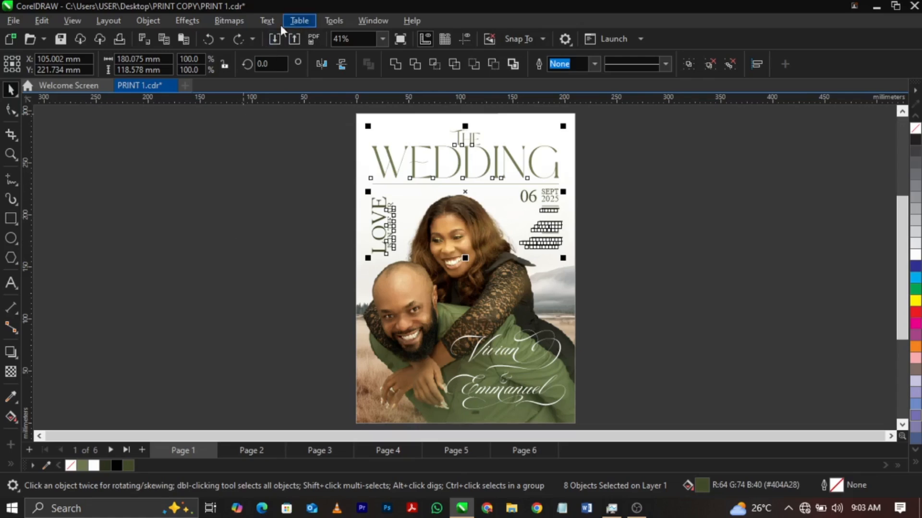
{"action": "left_click", "coordinate": [151, 25]}
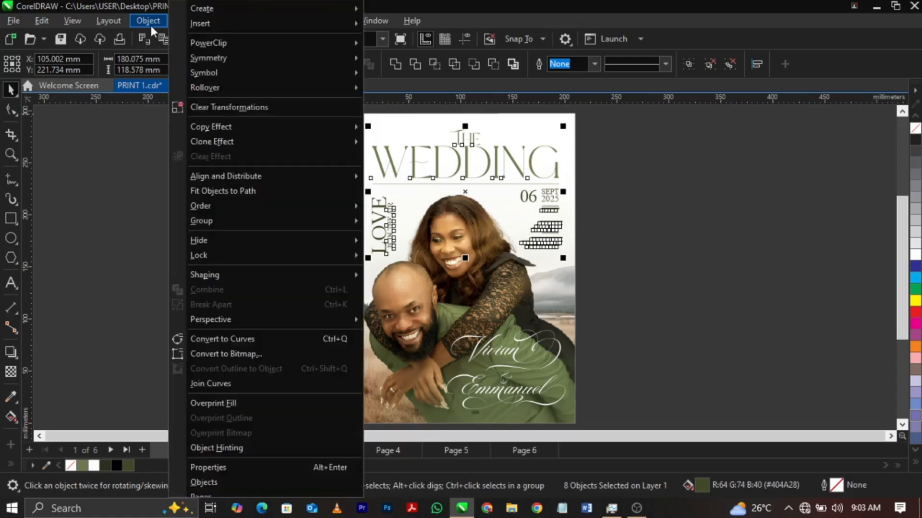
{"action": "left_click", "coordinate": [304, 341]}
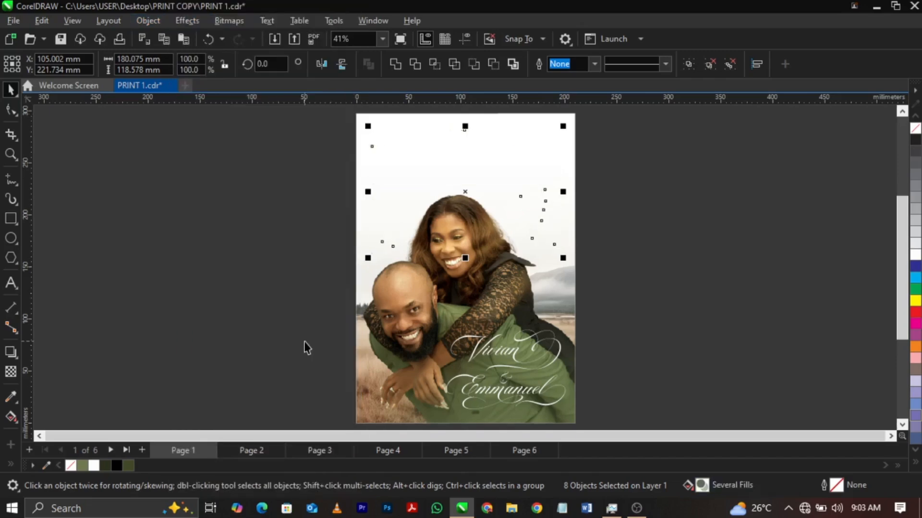
{"action": "left_click", "coordinate": [673, 271]}
{"action": "key", "text": "ctrl+a"}
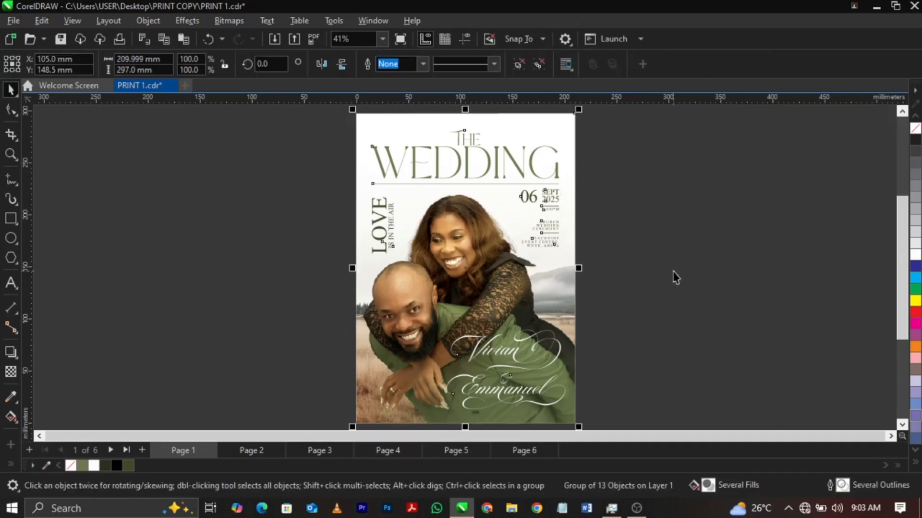
Ungroup the artwork on page 2 and clear the selection.
{"action": "key", "text": "Page_Down"}
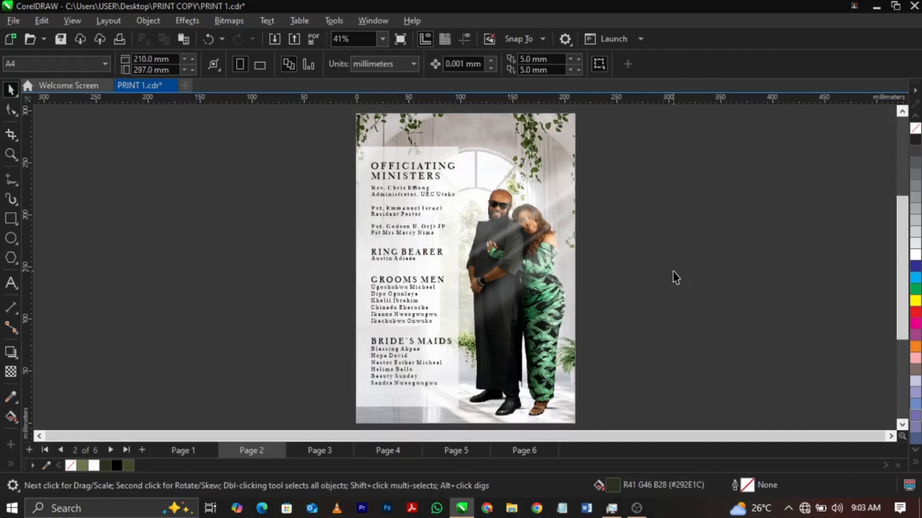
{"action": "left_click", "coordinate": [381, 301]}
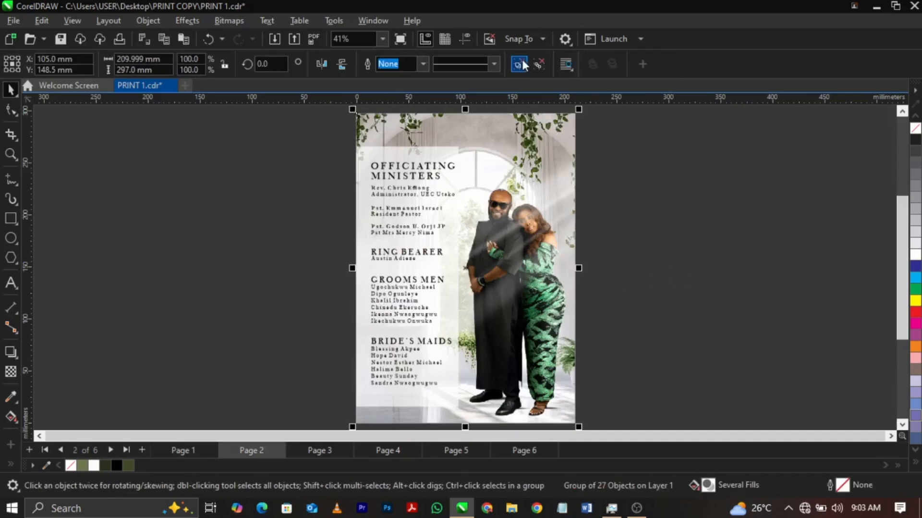
{"action": "left_click", "coordinate": [272, 209]}
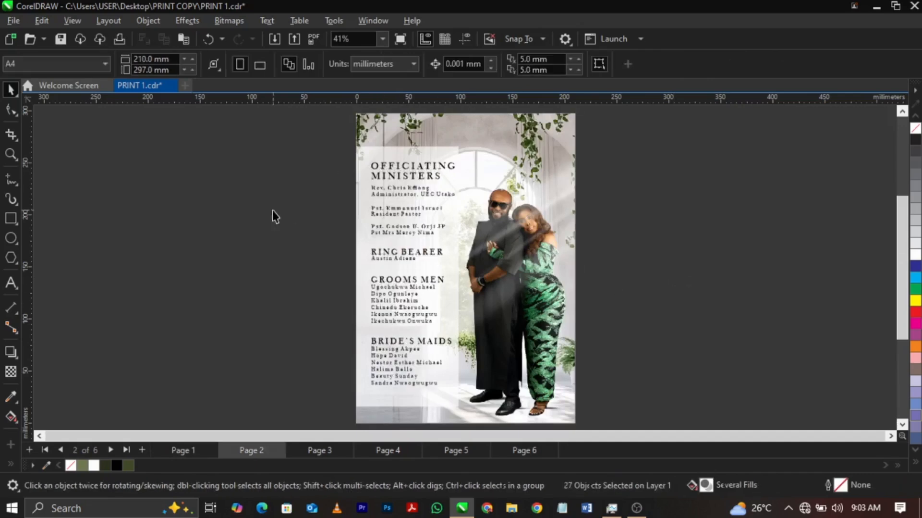
Select only the text on page 2, convert it to curves and group all of the page's objects.
{"action": "left_click", "coordinate": [41, 21]}
{"action": "mouse_move", "coordinate": [94, 231]}
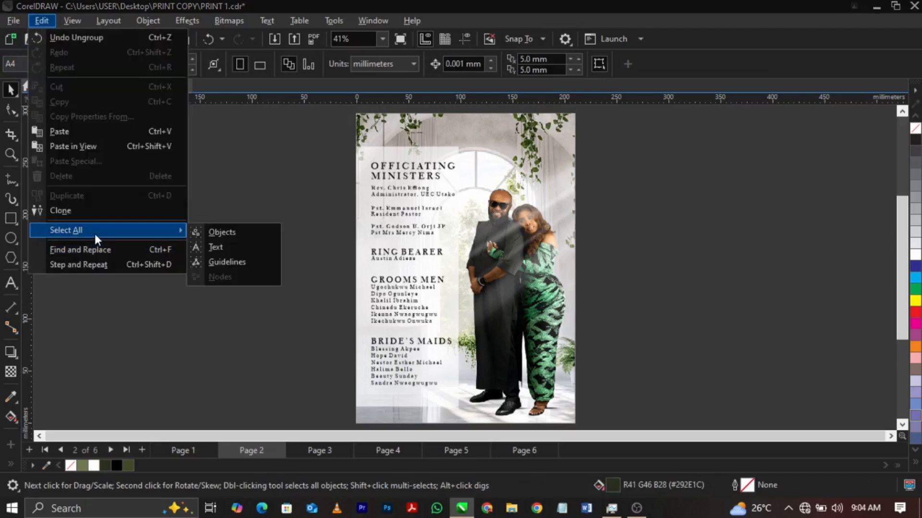
{"action": "left_click", "coordinate": [201, 244]}
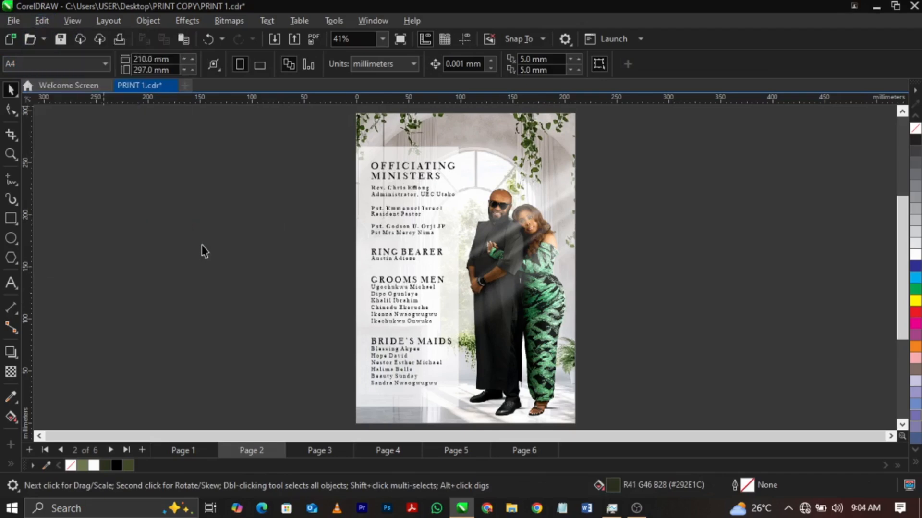
{"action": "left_click", "coordinate": [161, 21]}
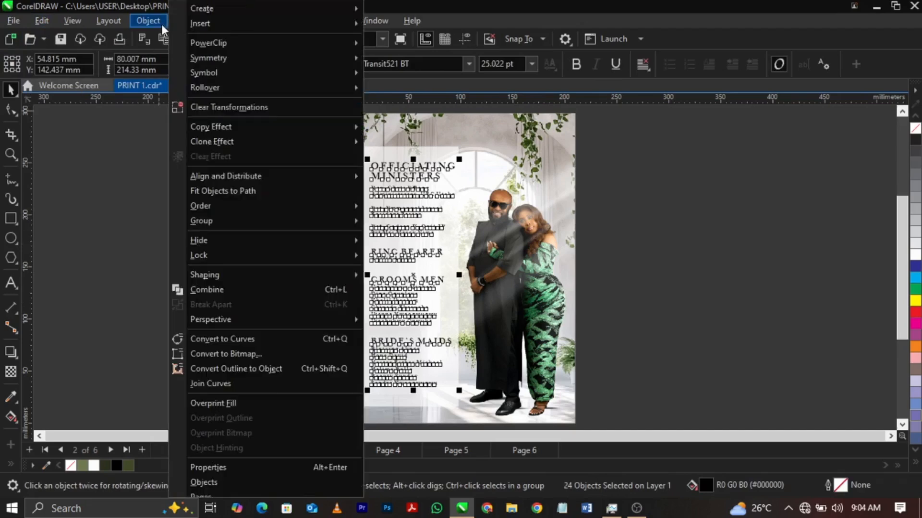
{"action": "left_click", "coordinate": [232, 336]}
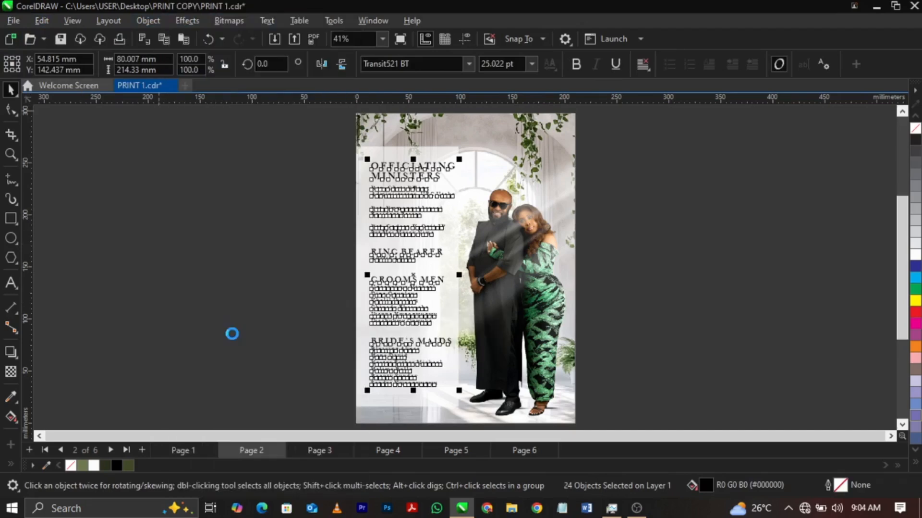
{"action": "left_click", "coordinate": [232, 334]}
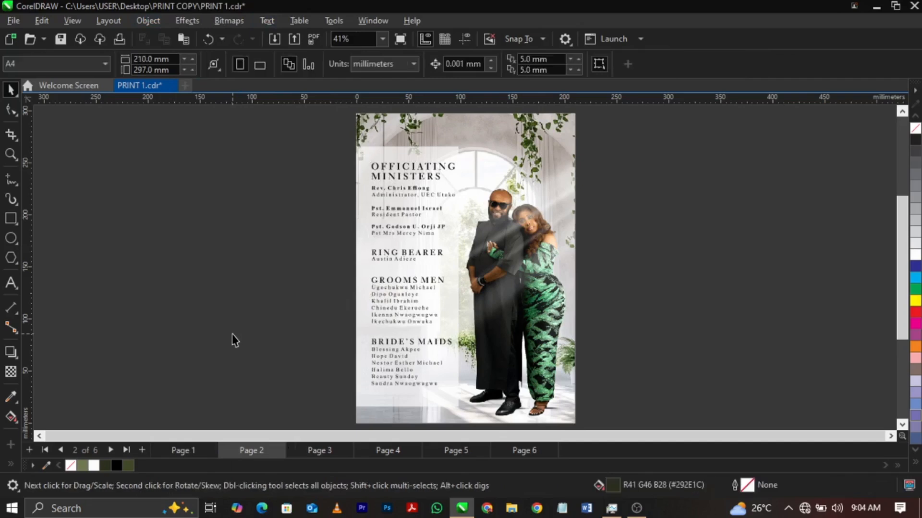
{"action": "key", "text": "ctrl+a"}
{"action": "key", "text": "ctrl+g"}
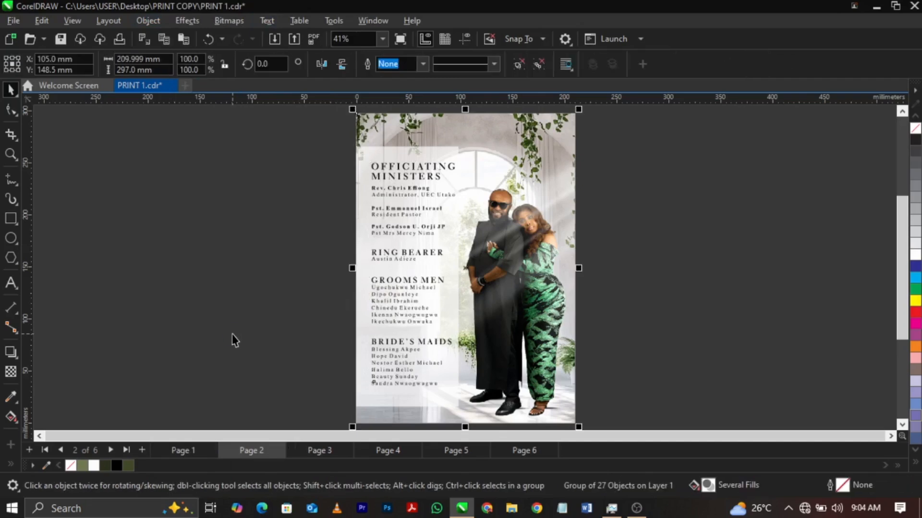
Convert the grouped artwork on page 3 and page 4 to curves.
{"action": "key", "text": "Page_Down"}
{"action": "left_click", "coordinate": [391, 294]}
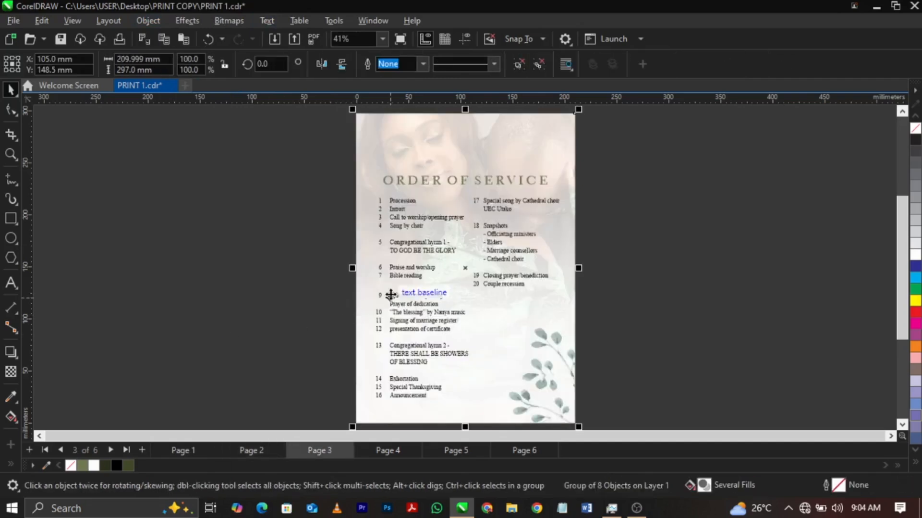
{"action": "key", "text": "Page_Down"}
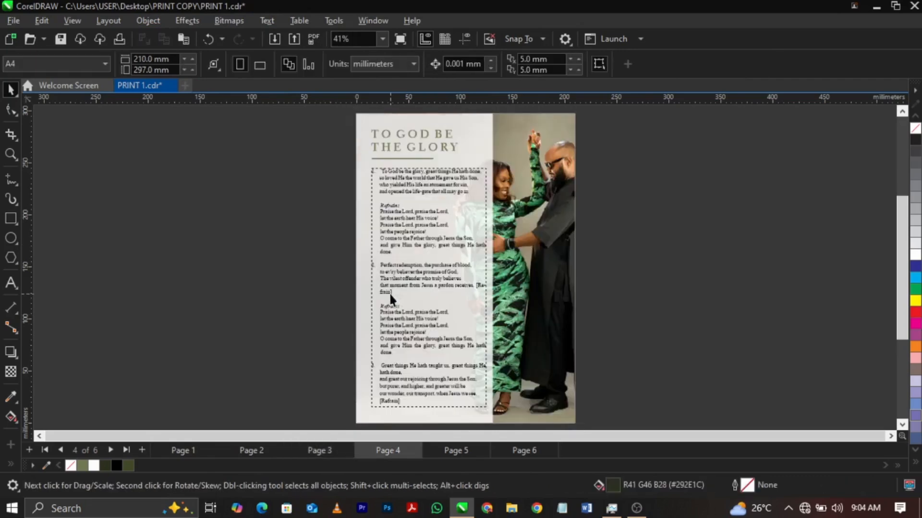
{"action": "left_click", "coordinate": [390, 292]}
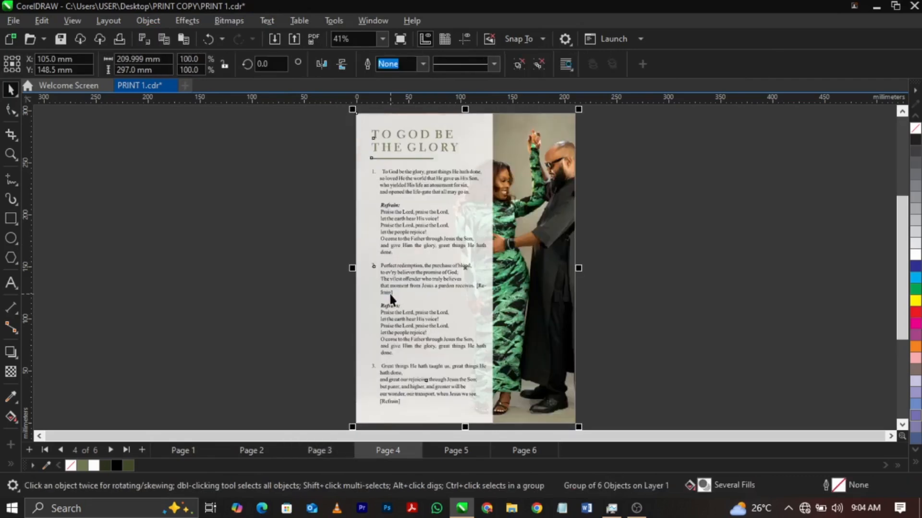
{"action": "left_click", "coordinate": [664, 322]}
Convert the artwork on page 5 and page 6 to curves and clear the selection.
{"action": "key", "text": "Page_Down"}
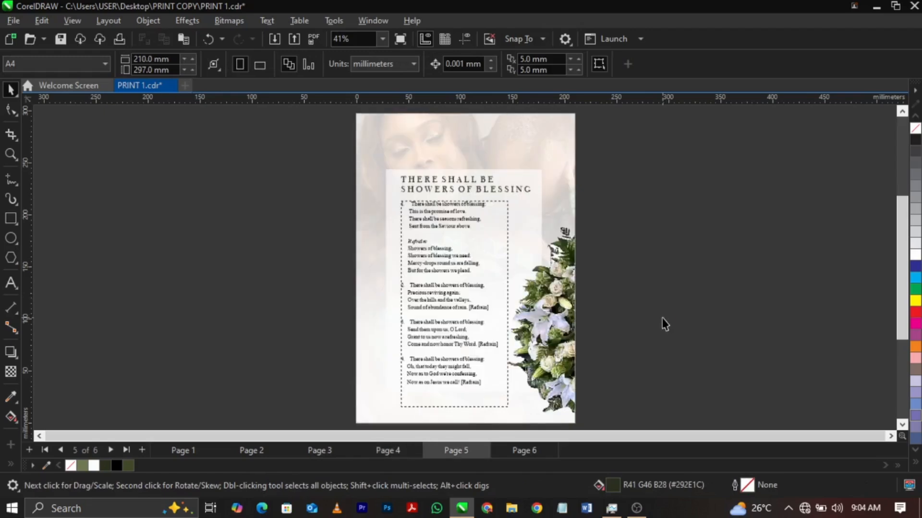
{"action": "key", "text": "ctrl+a"}
{"action": "key", "text": "ctrl+q"}
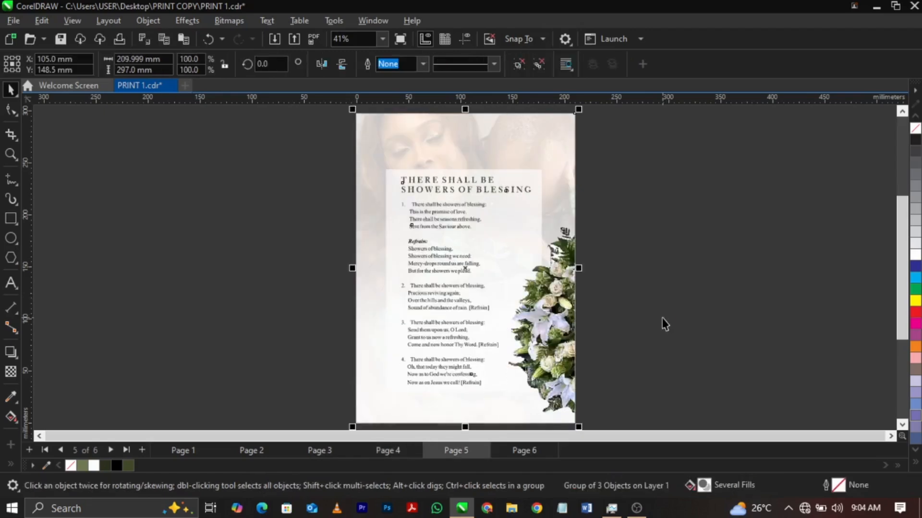
{"action": "key", "text": "Page_Down"}
{"action": "key", "text": "ctrl+a"}
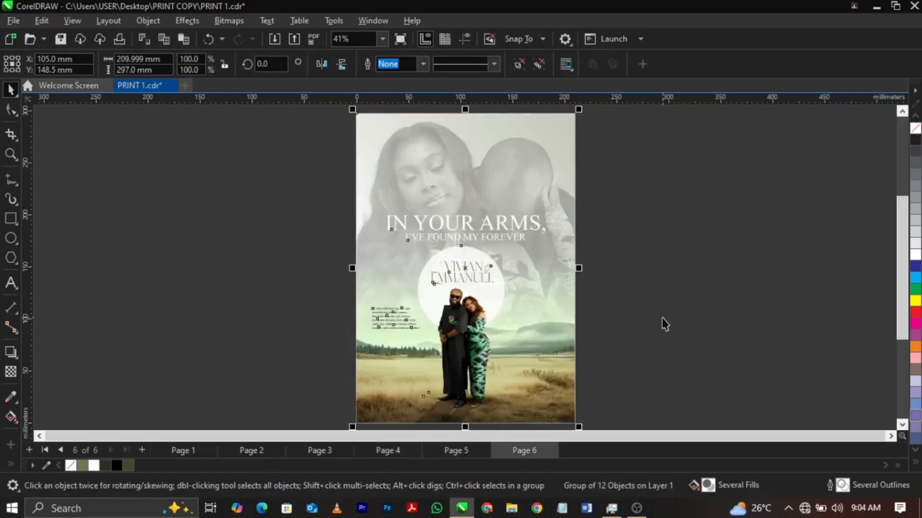
{"action": "left_click", "coordinate": [661, 318]}
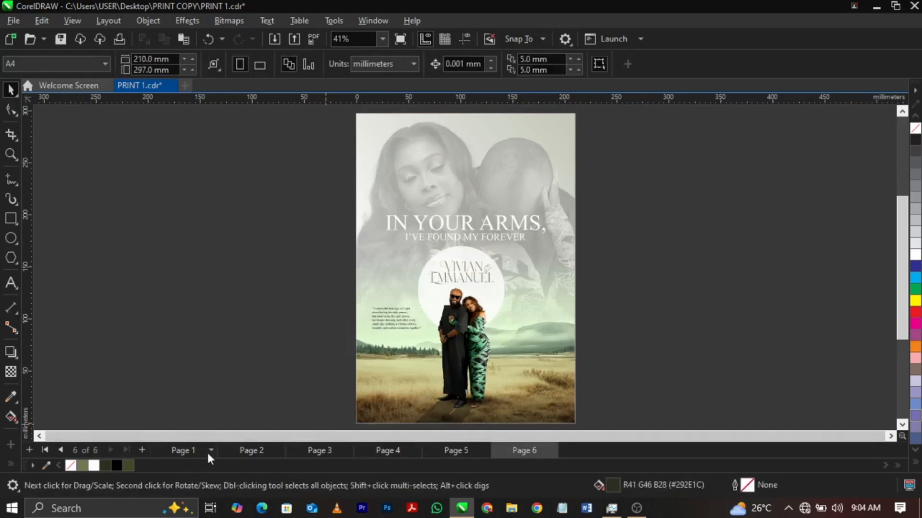
Ungroup the artwork on page 2 and select the PowerClip that holds the background and couple's photo.
{"action": "left_click", "coordinate": [192, 453]}
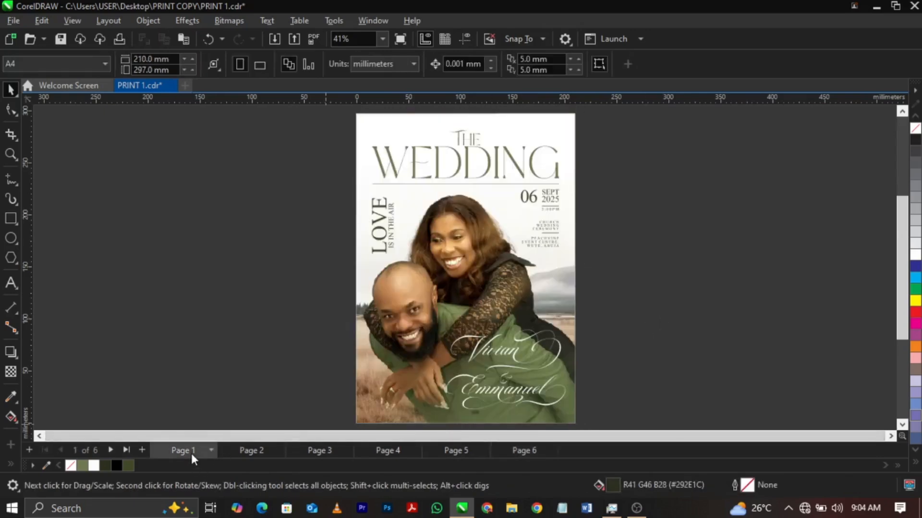
{"action": "left_click", "coordinate": [239, 447]}
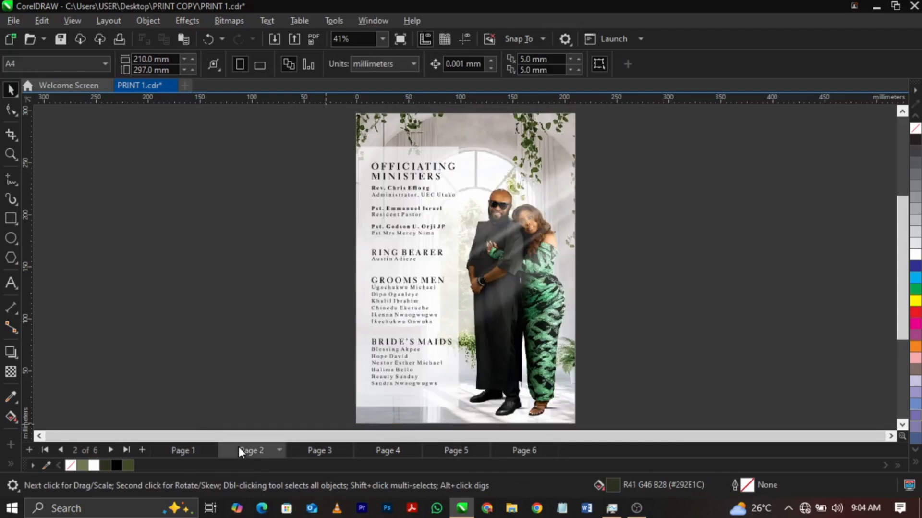
{"action": "left_click", "coordinate": [496, 271]}
{"action": "left_click", "coordinate": [513, 59]}
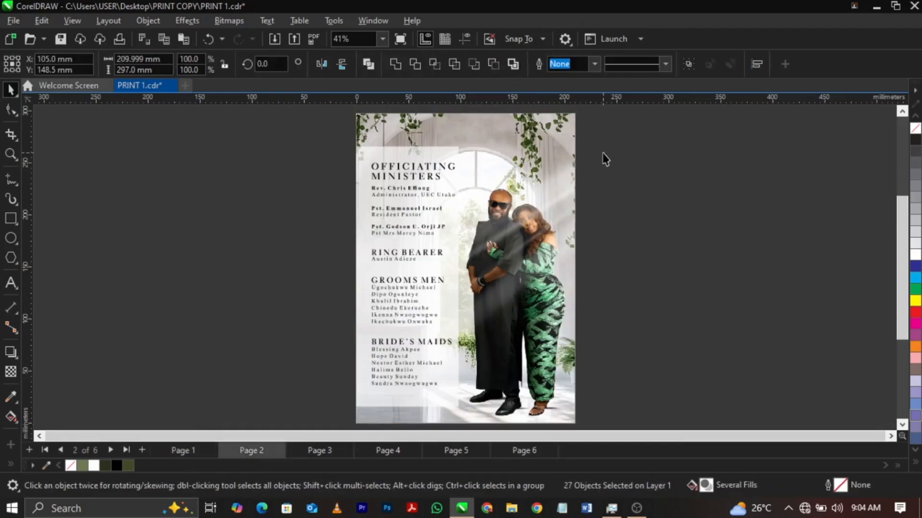
{"action": "left_click", "coordinate": [604, 158]}
{"action": "left_click", "coordinate": [522, 183]}
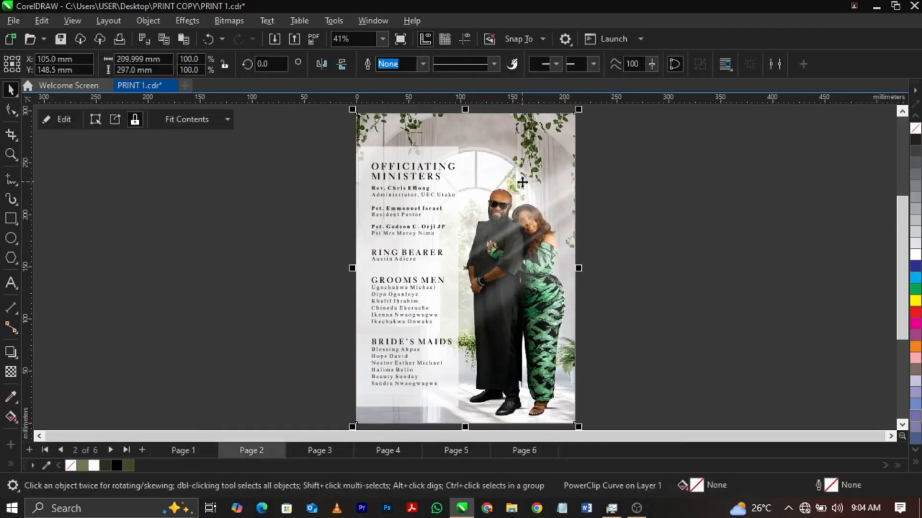
{"action": "double_click", "coordinate": [522, 183]}
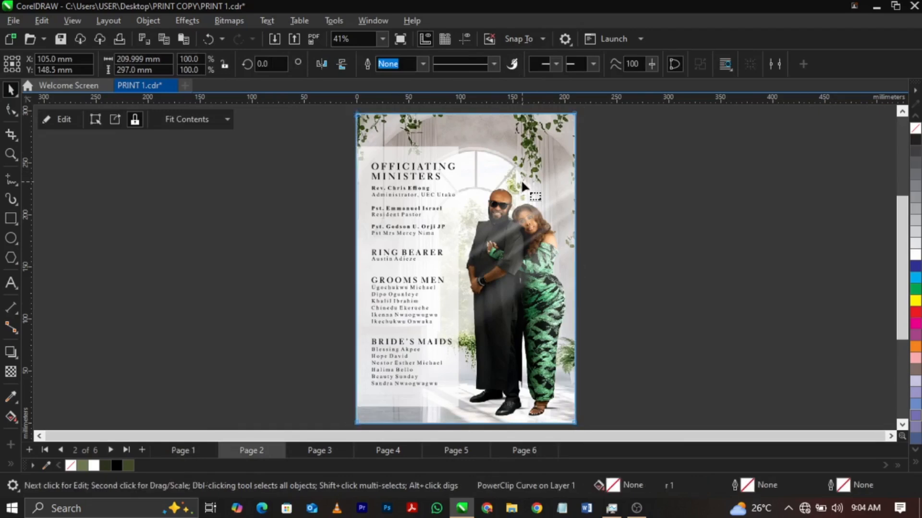
{"action": "key", "text": "space"}
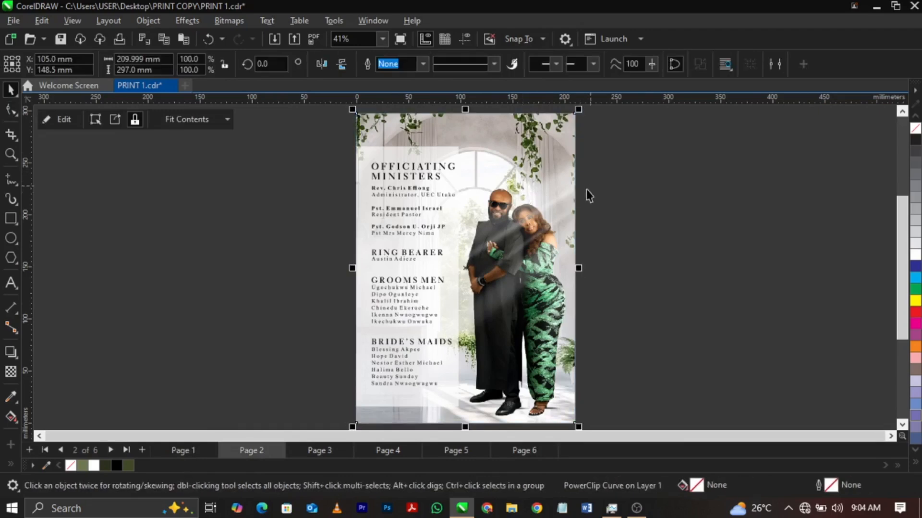
Open page 2's background PowerClip for editing, try moving the grayscale light-ray bitmap and undo the move.
{"action": "scroll", "coordinate": [555, 182], "scroll_direction": "up", "scroll_amount": 2}
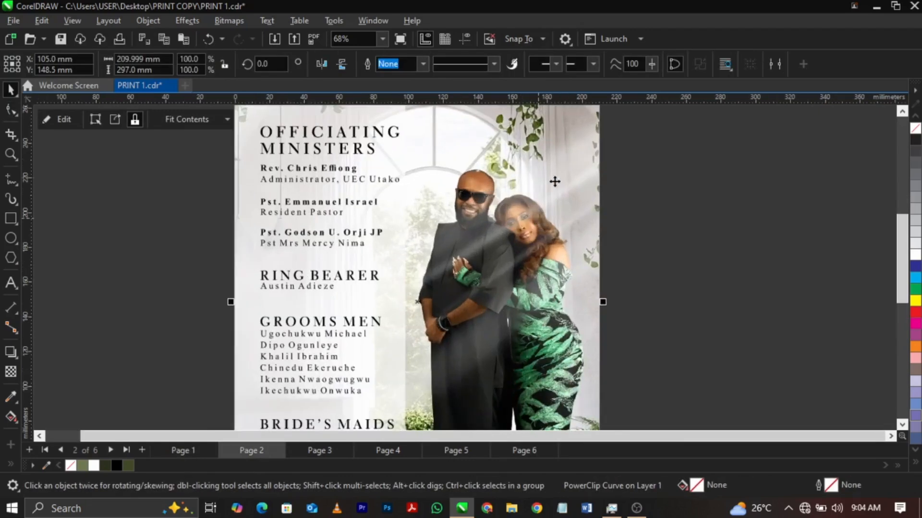
{"action": "right_click", "coordinate": [513, 258]}
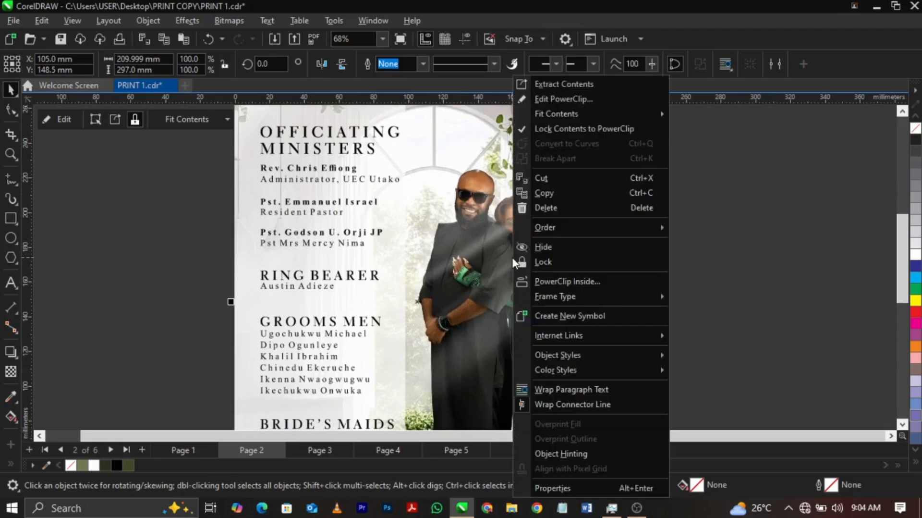
{"action": "left_click", "coordinate": [570, 106]}
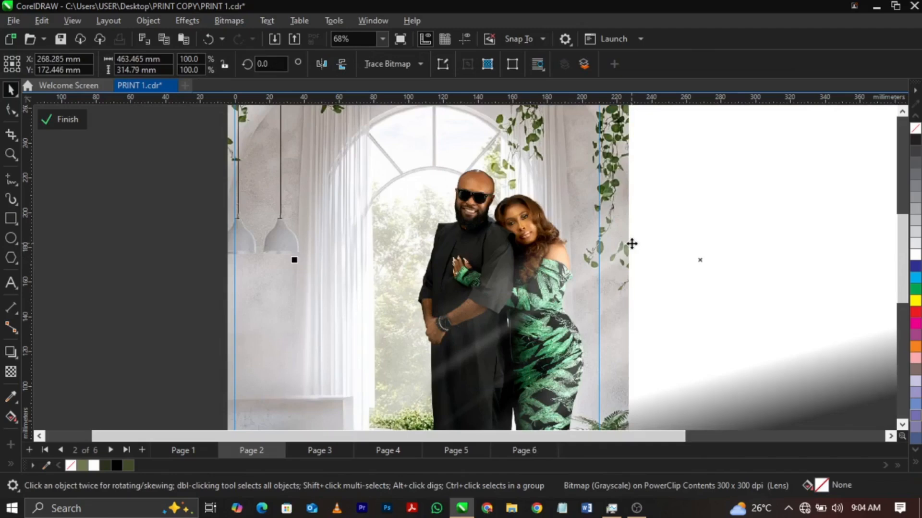
{"action": "left_click_drag", "start_coordinate": [632, 244], "coordinate": [572, 216]}
{"action": "key", "text": "ctrl+z"}
{"action": "key", "text": "ctrl+z"}
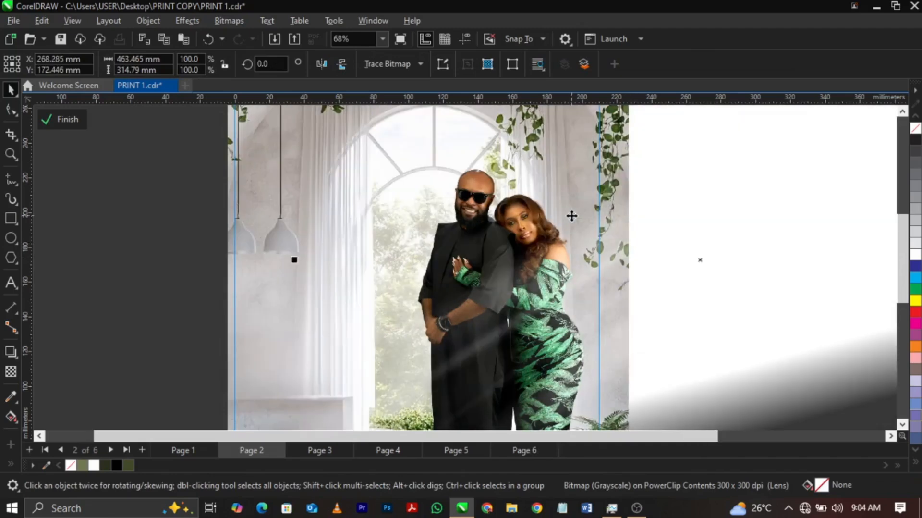
{"action": "key", "text": "F4"}
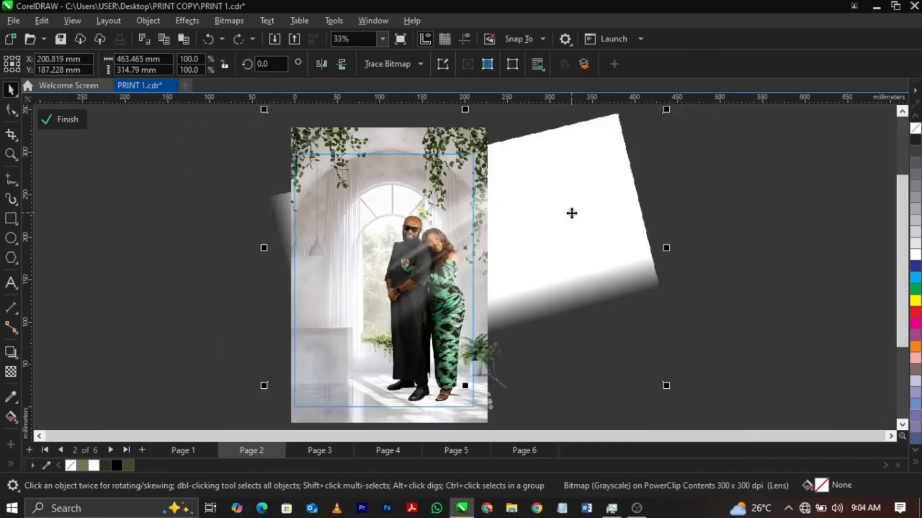
{"action": "left_click", "coordinate": [686, 252]}
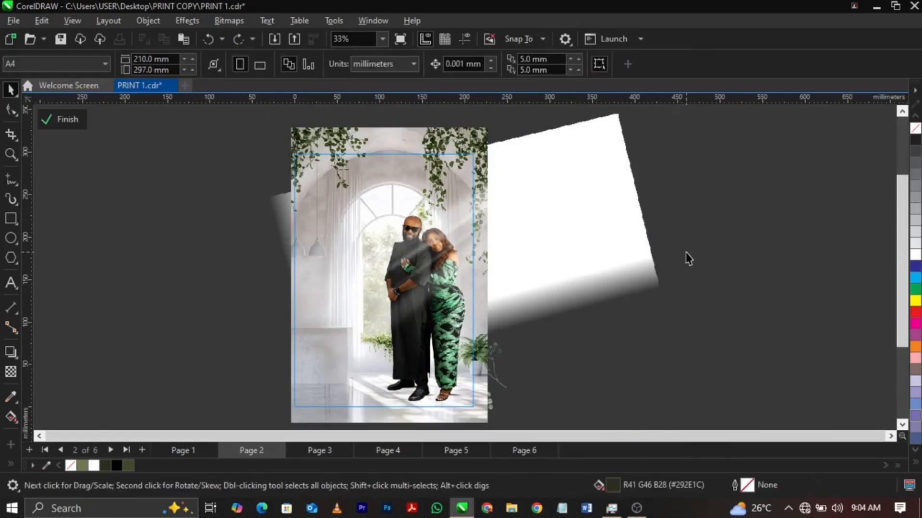
Try moving the light-ray bitmap away from the couple's photo, undo it and finish editing the PowerClip.
{"action": "left_click", "coordinate": [480, 301]}
{"action": "left_click_drag", "start_coordinate": [438, 272], "coordinate": [587, 336]}
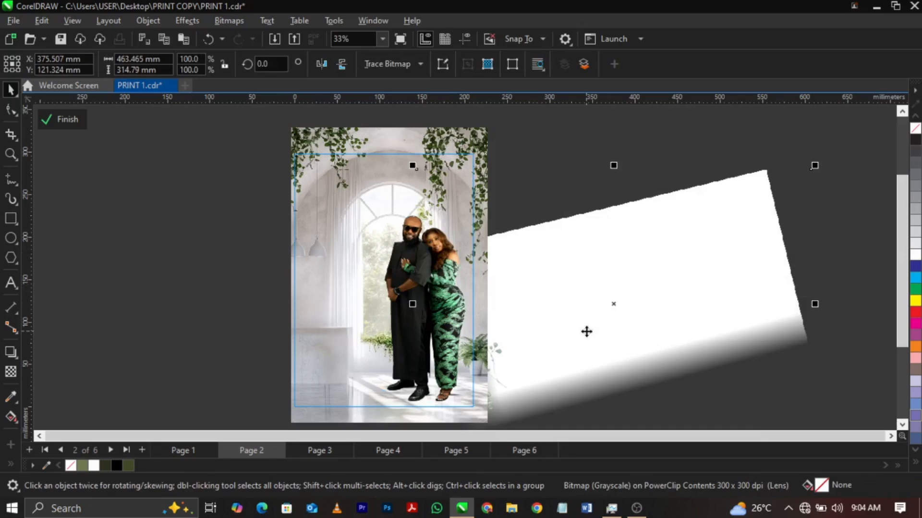
{"action": "key", "text": "ctrl+z"}
{"action": "left_click", "coordinate": [725, 310]}
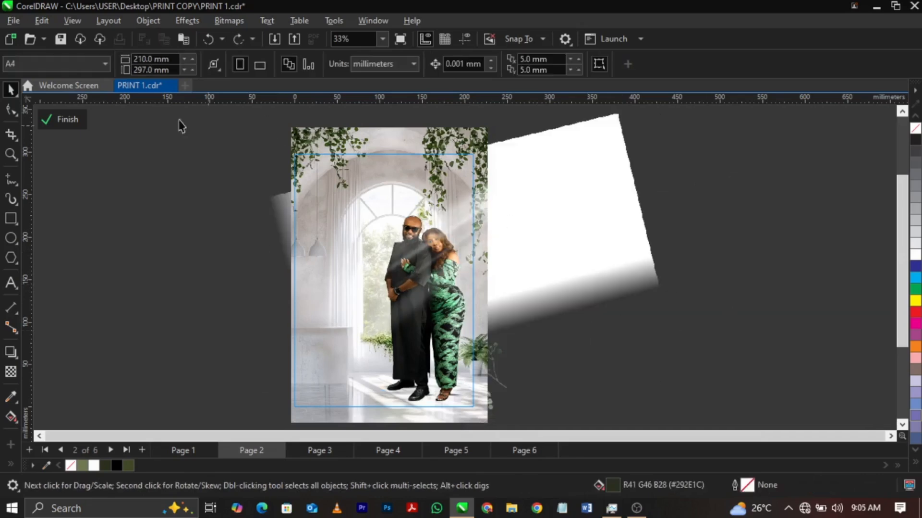
{"action": "left_click", "coordinate": [59, 121]}
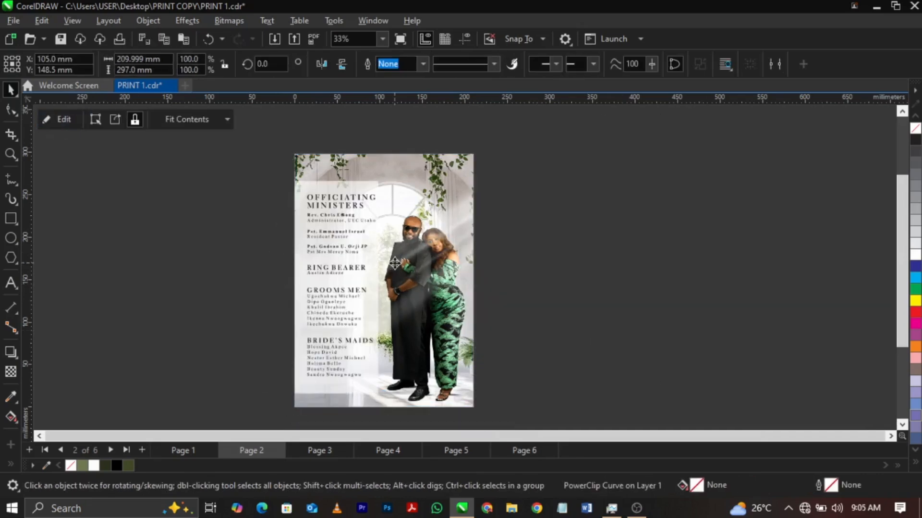
Convert page 2's background PowerClip to a 300 dpi RGB Color (24-bit) bitmap with anti-aliasing and a transparent background.
{"action": "left_click_drag", "start_coordinate": [394, 262], "coordinate": [585, 295]}
{"action": "key", "text": "ctrl+z"}
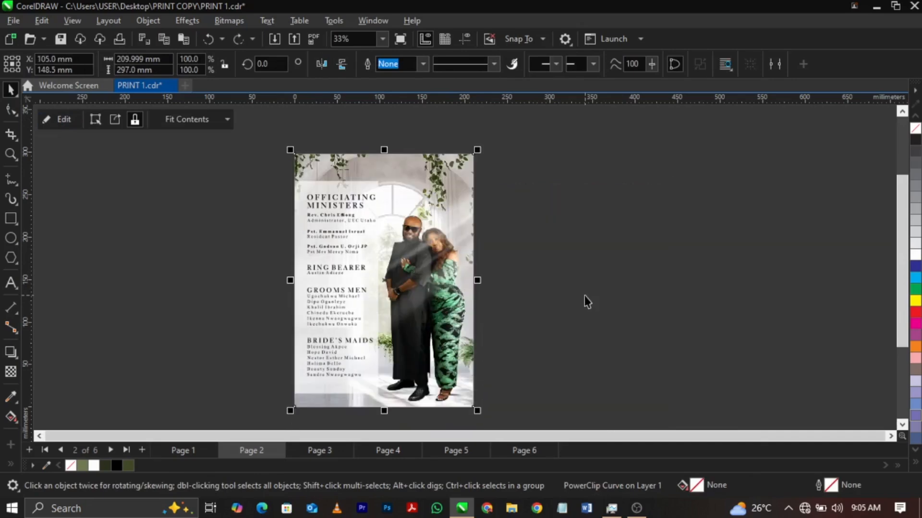
{"action": "left_click", "coordinate": [238, 23]}
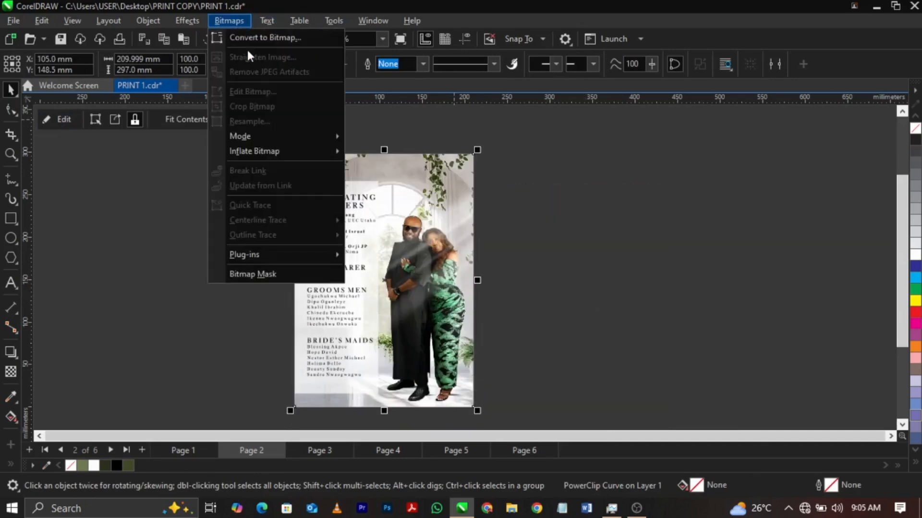
{"action": "left_click", "coordinate": [249, 41]}
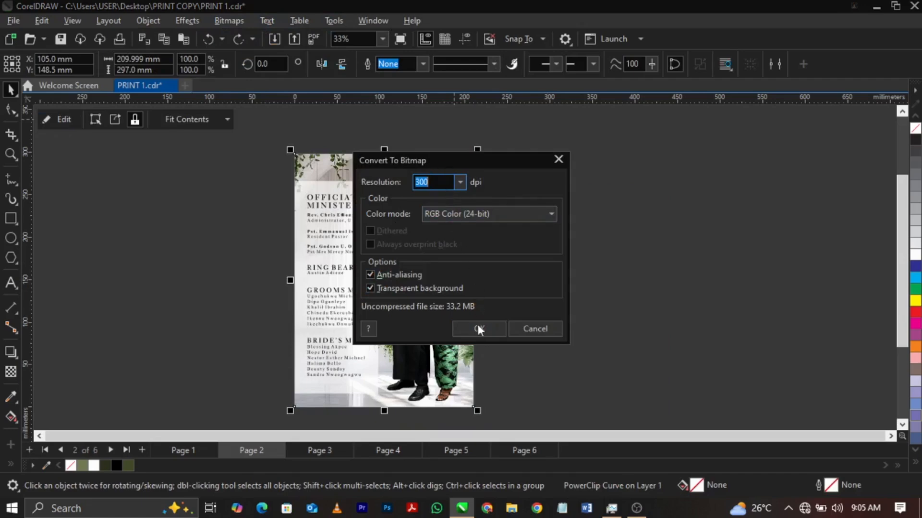
{"action": "left_click", "coordinate": [478, 329]}
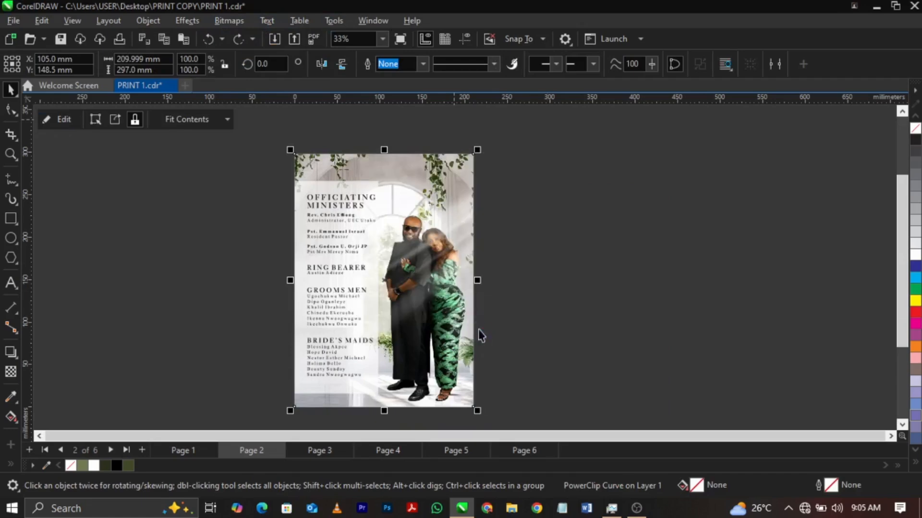
Examine page 2's converted background bitmap up close around the couple and the light rays.
{"action": "left_click", "coordinate": [532, 321]}
{"action": "left_click", "coordinate": [432, 251]}
{"action": "scroll", "coordinate": [432, 252], "scroll_direction": "up", "scroll_amount": 4}
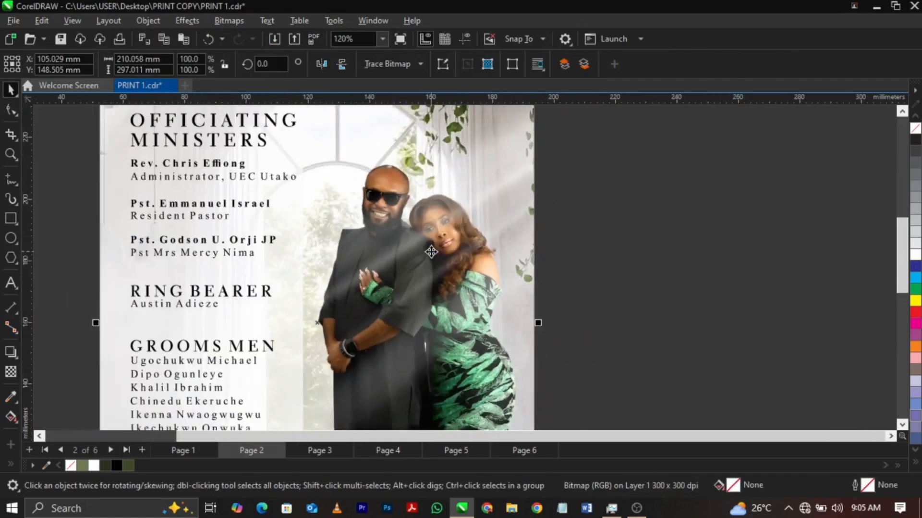
{"action": "scroll", "coordinate": [432, 252], "scroll_direction": "down", "scroll_amount": 2}
{"action": "left_click", "coordinate": [431, 252]}
{"action": "left_click", "coordinate": [431, 251]}
{"action": "left_click", "coordinate": [431, 252]}
{"action": "key", "text": "F4"}
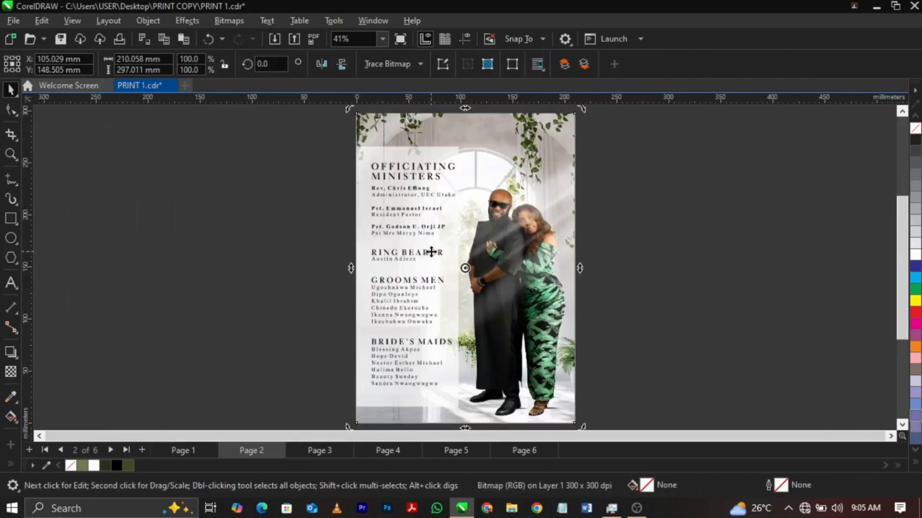
Review the artwork on the pages following page 2 and return to page 1.
{"action": "key", "text": "Page_Down"}
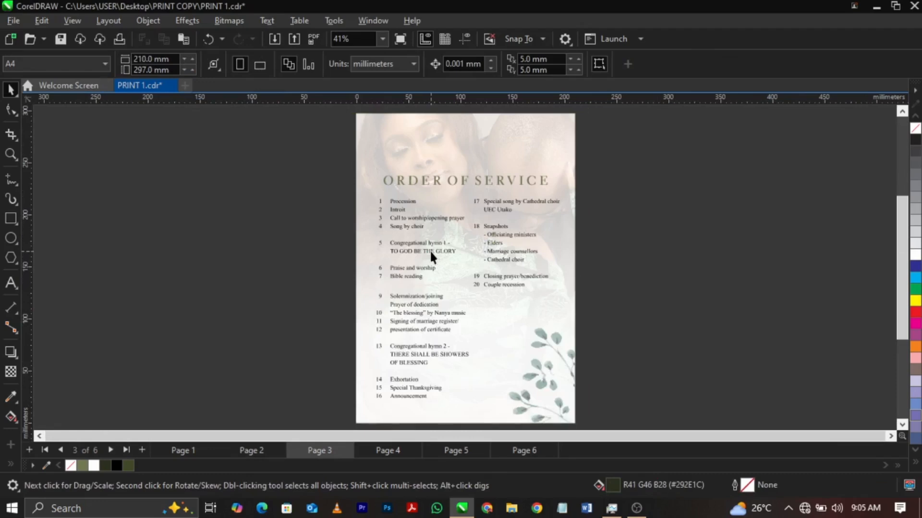
{"action": "key", "text": "Page_Down"}
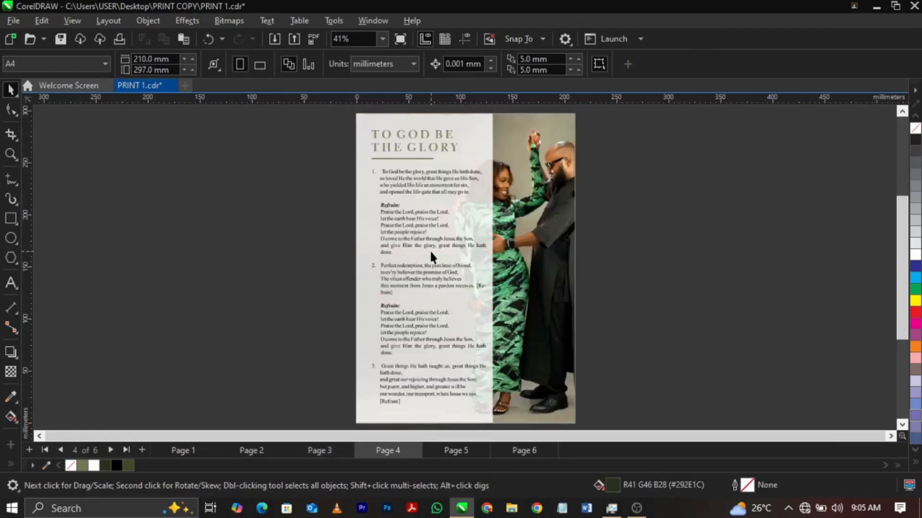
{"action": "key", "text": "Page_Down"}
{"action": "key", "text": "Page_Up"}
{"action": "key", "text": "Page_Up"}
{"action": "key", "text": "Page_Up"}
{"action": "key", "text": "Page_Up"}
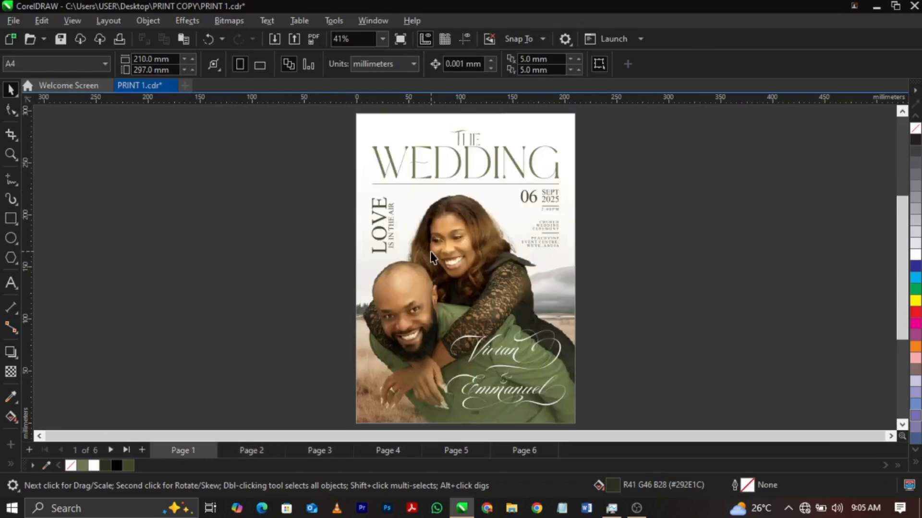
Ungroup page 1's artwork and move the PowerClip holding the background and couple's photo off the page, to about X -189 mm.
{"action": "scroll", "coordinate": [450, 249], "scroll_direction": "up", "scroll_amount": 2}
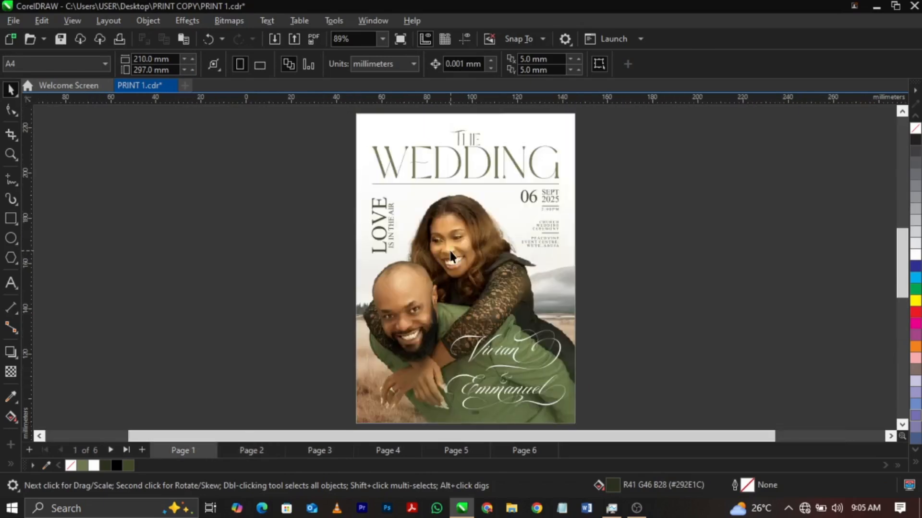
{"action": "left_click", "coordinate": [530, 255]}
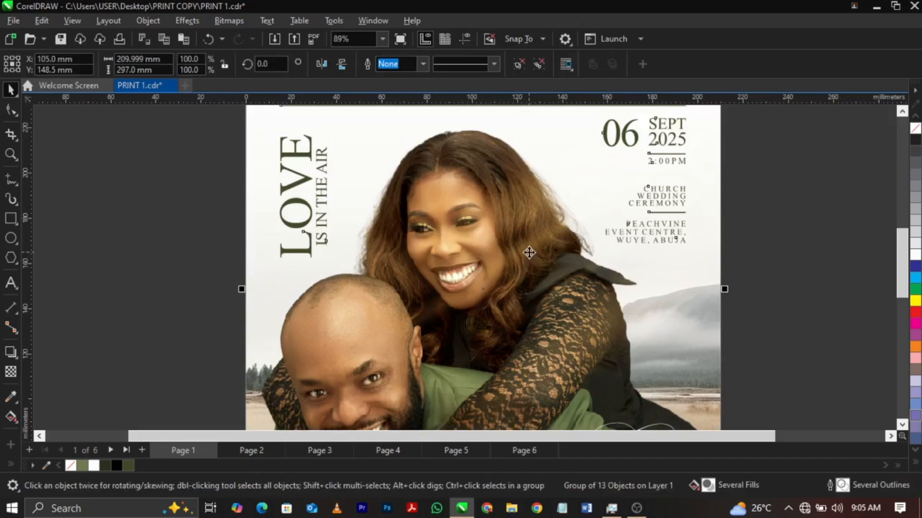
{"action": "scroll", "coordinate": [529, 252], "scroll_direction": "down", "scroll_amount": 2}
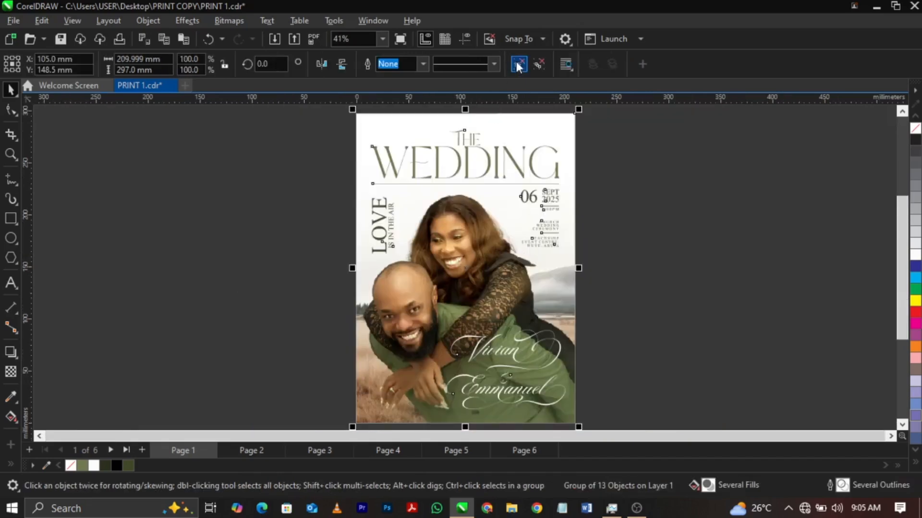
{"action": "key", "text": "Escape"}
{"action": "left_click", "coordinate": [459, 252]}
{"action": "key", "text": "F10"}
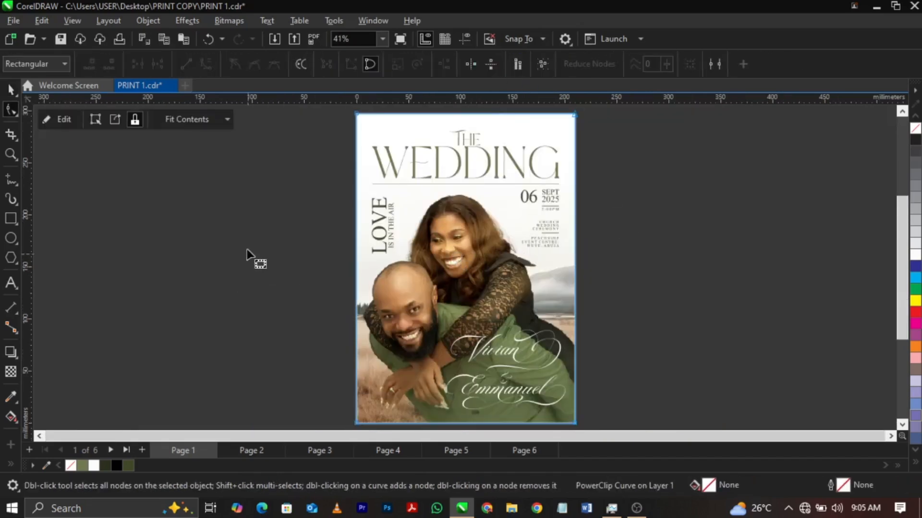
{"action": "key", "text": "space"}
{"action": "left_click", "coordinate": [248, 253]}
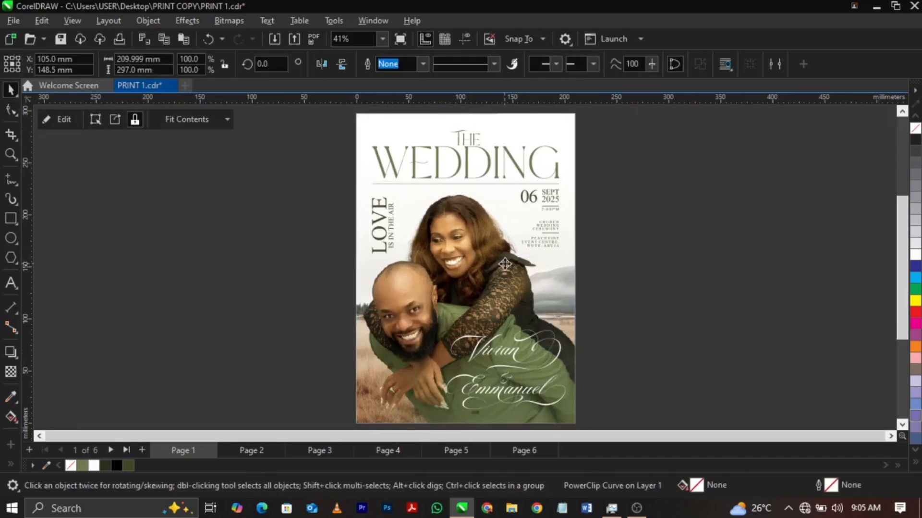
{"action": "left_click_drag", "start_coordinate": [198, 284], "coordinate": [199, 284]}
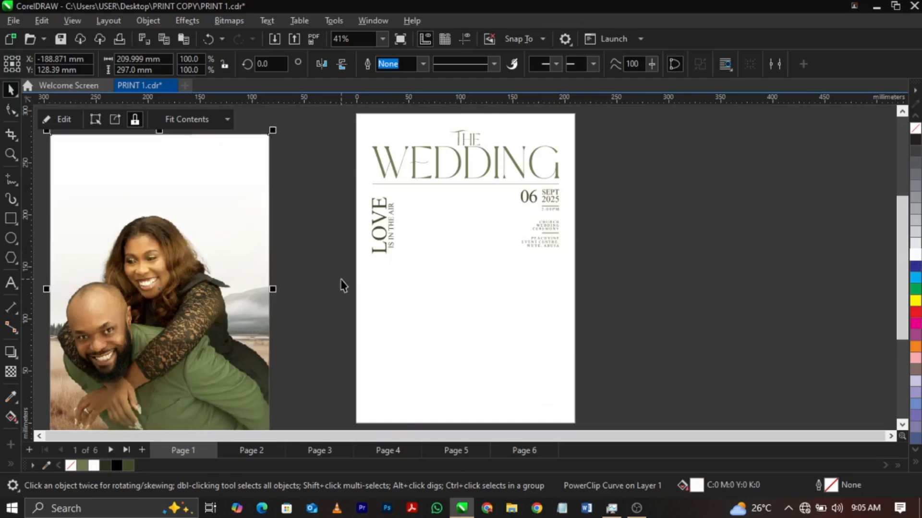
Convert page 1's background PowerClip to a 300 dpi RGB Color (24-bit) bitmap with anti-aliasing and transparent background, placed at the page centre behind the text.
{"action": "left_click", "coordinate": [224, 18]}
{"action": "left_click", "coordinate": [234, 34]}
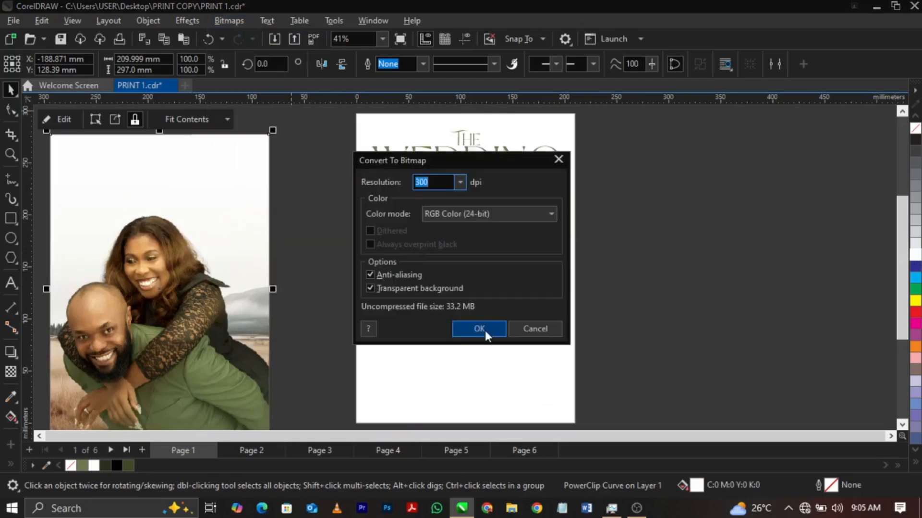
{"action": "left_click", "coordinate": [480, 329]}
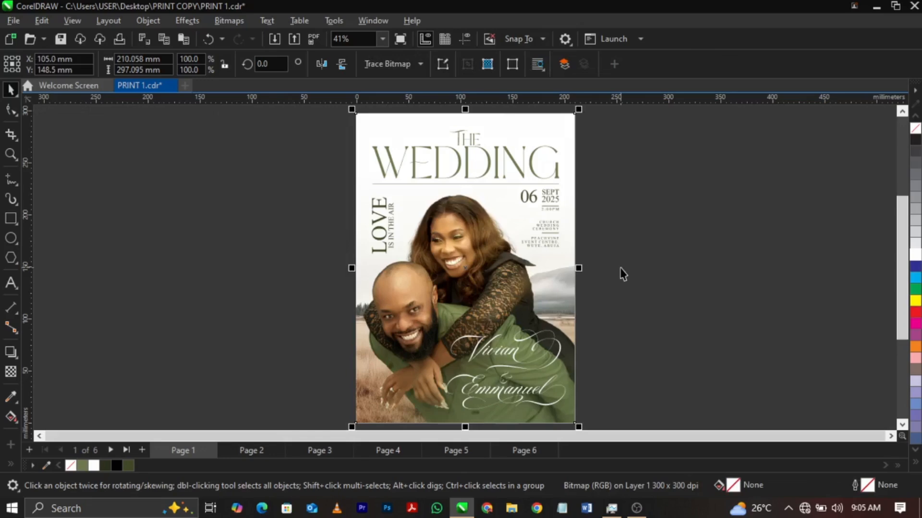
{"action": "left_click", "coordinate": [623, 274]}
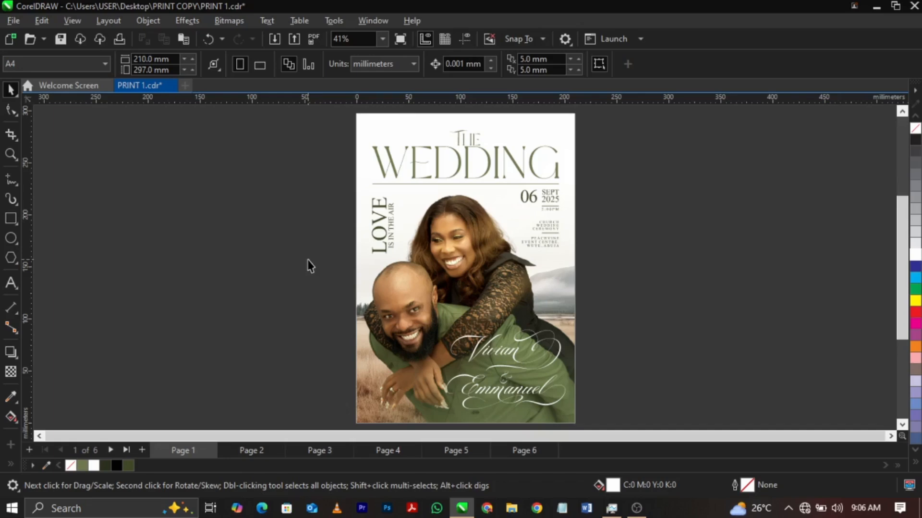
Publish the document to PDF in the Desktop's PRINT COPY folder under the name PRINT PDF.
{"action": "left_click", "coordinate": [15, 22]}
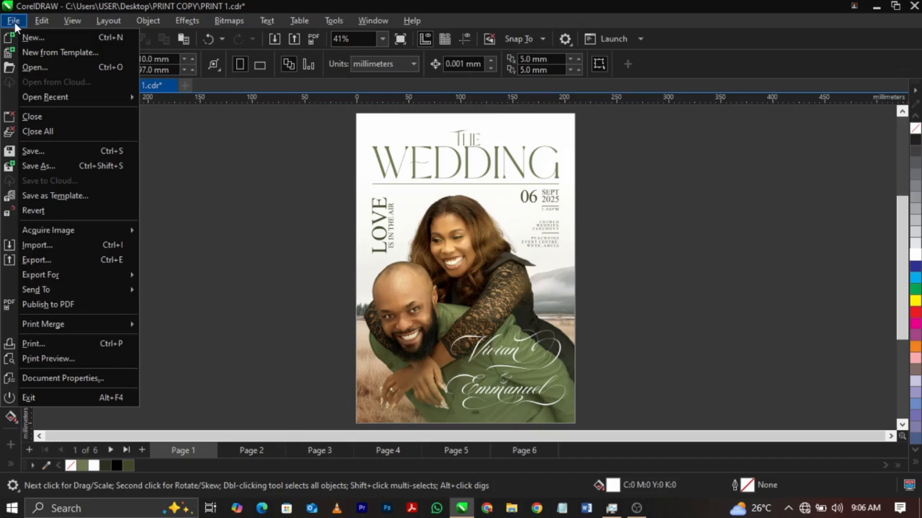
{"action": "left_click", "coordinate": [111, 305]}
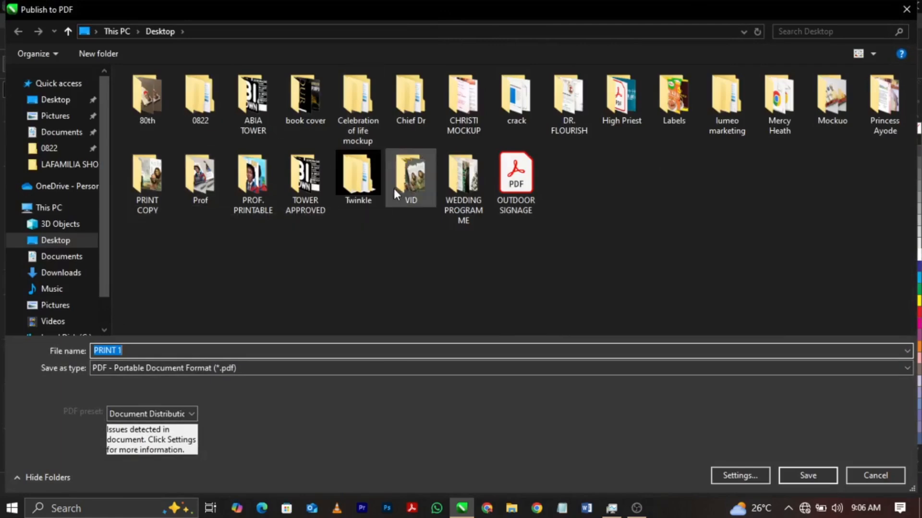
{"action": "double_click", "coordinate": [149, 186]}
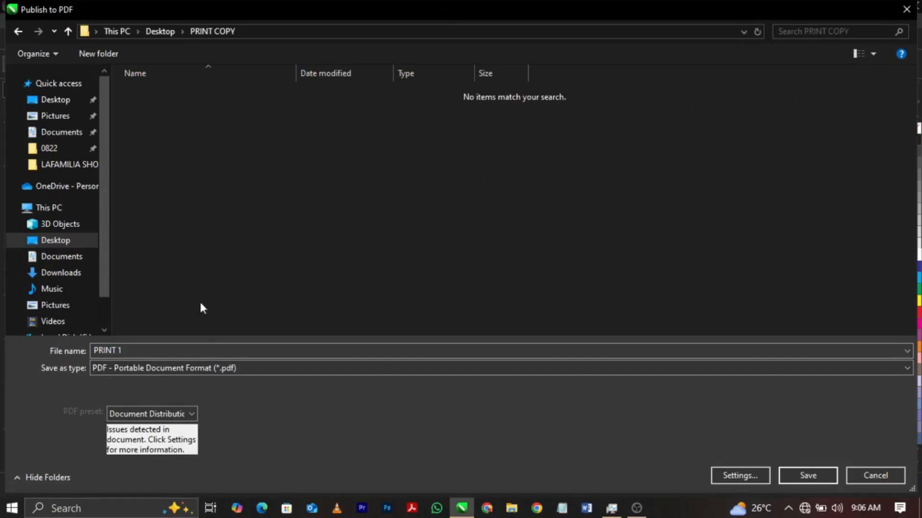
{"action": "left_click", "coordinate": [220, 350]}
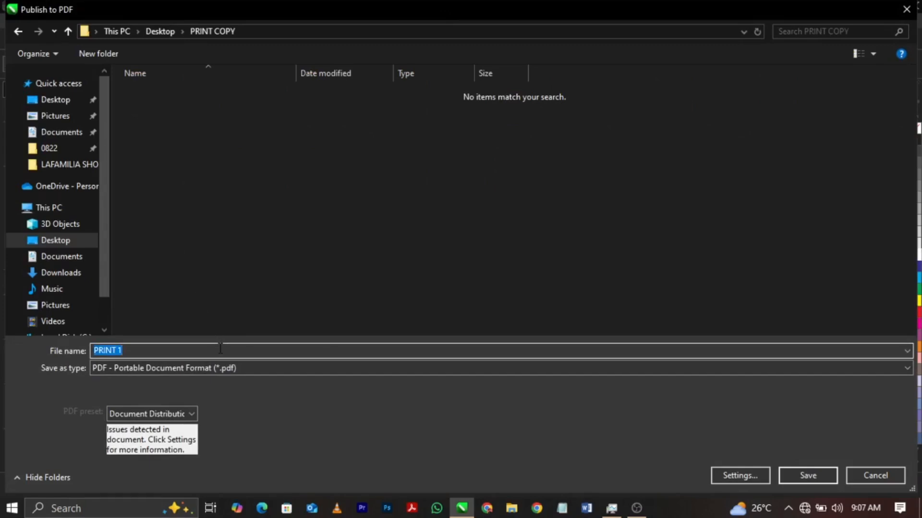
{"action": "left_click", "coordinate": [220, 349]}
{"action": "key", "text": "BackSpace"}
{"action": "type", "text": "PDF"}
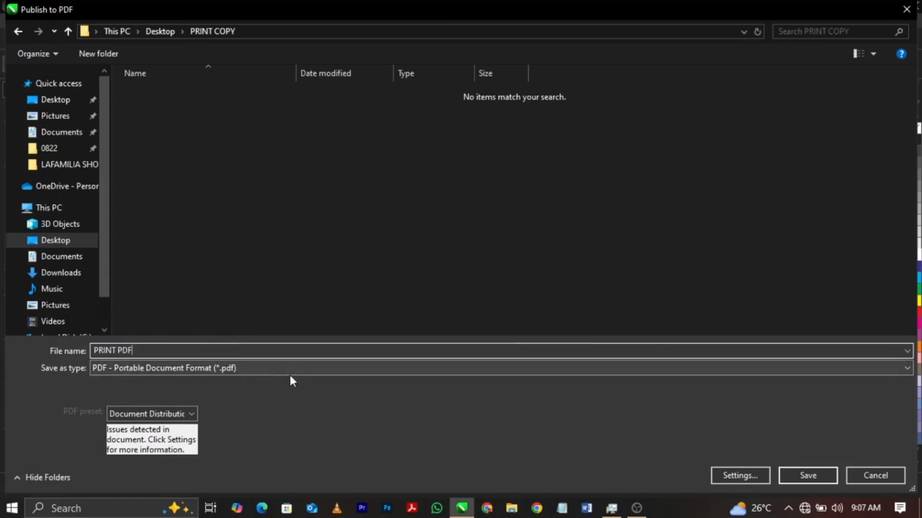
{"action": "left_click", "coordinate": [793, 477]}
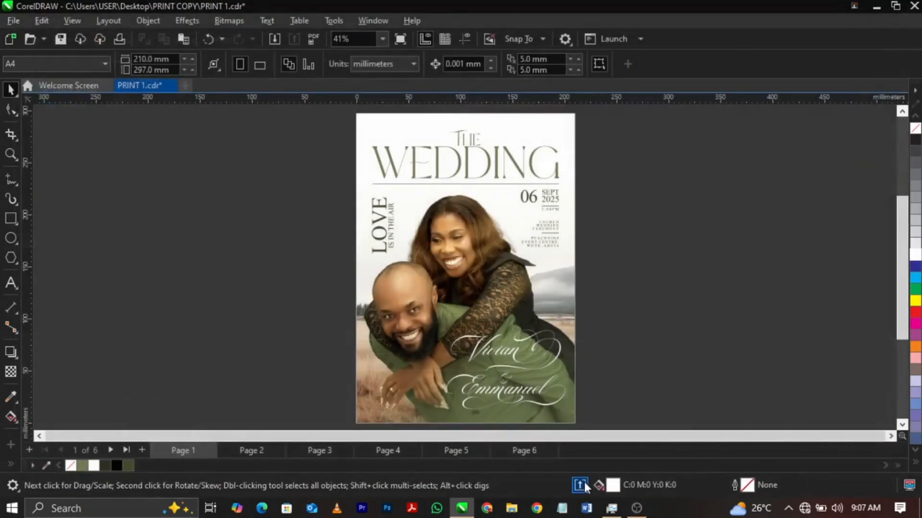
{"action": "left_click", "coordinate": [585, 482]}
Save a copy of the drawing in the PRINT COPY folder as CDR FILE X17 in CorelDRAW version 17.0.
{"action": "left_click", "coordinate": [16, 21]}
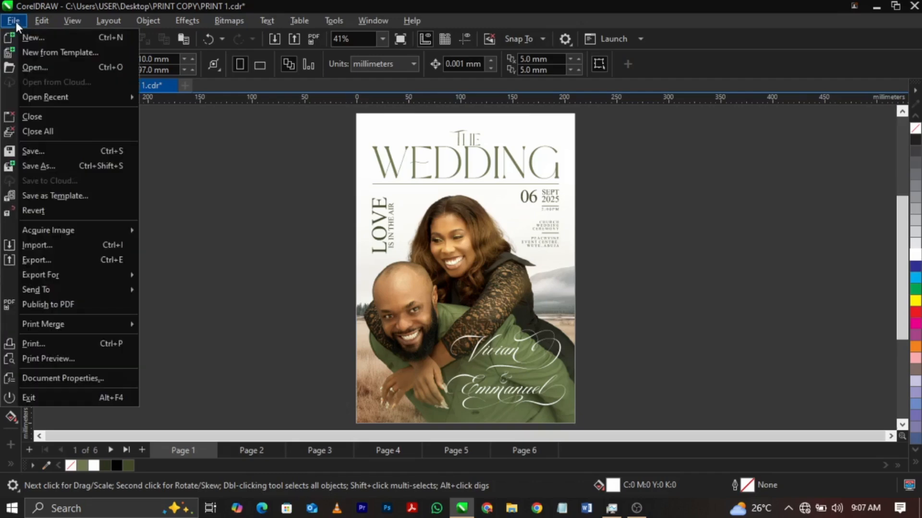
{"action": "left_click", "coordinate": [67, 166]}
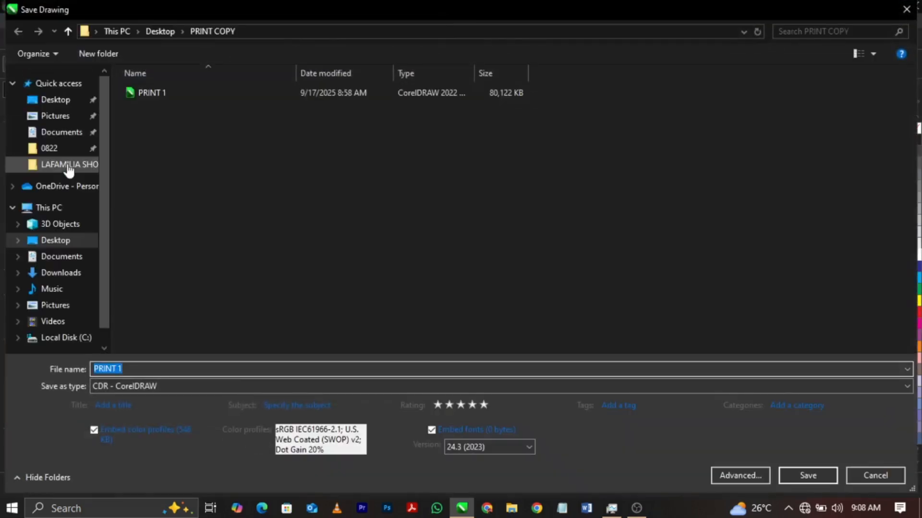
{"action": "type", "text": "C"}
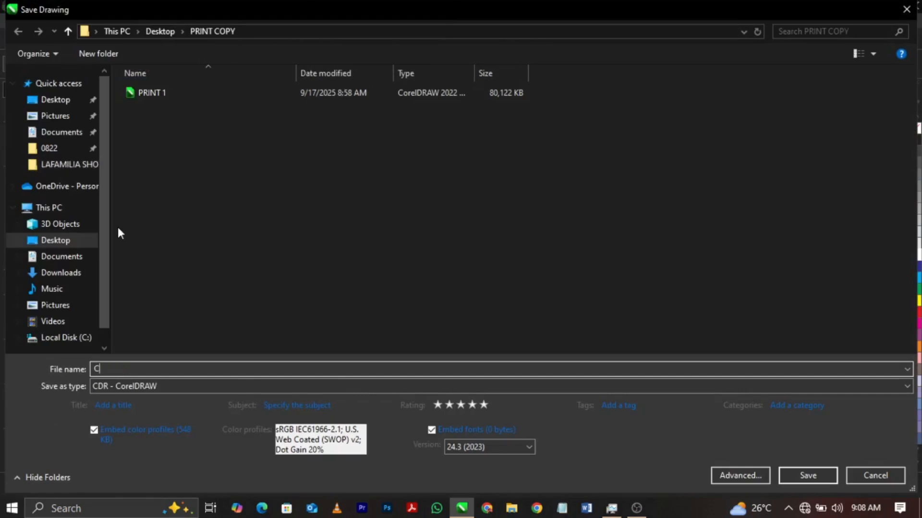
{"action": "type", "text": "DR FILE X17"}
{"action": "left_click", "coordinate": [480, 446]}
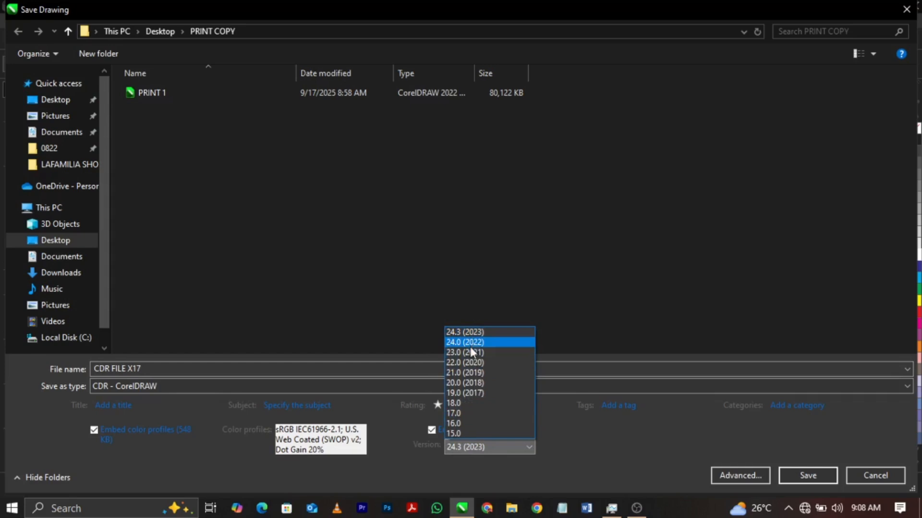
{"action": "left_click", "coordinate": [469, 414]}
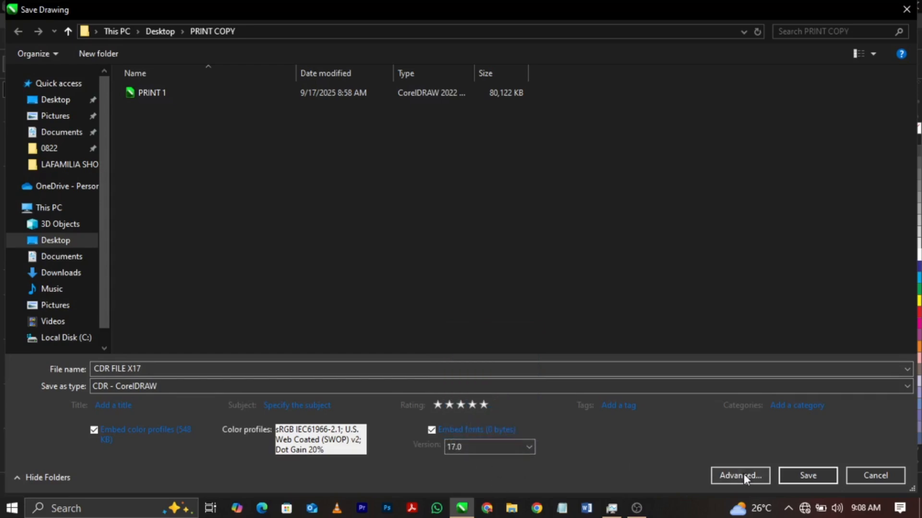
{"action": "left_click", "coordinate": [809, 474]}
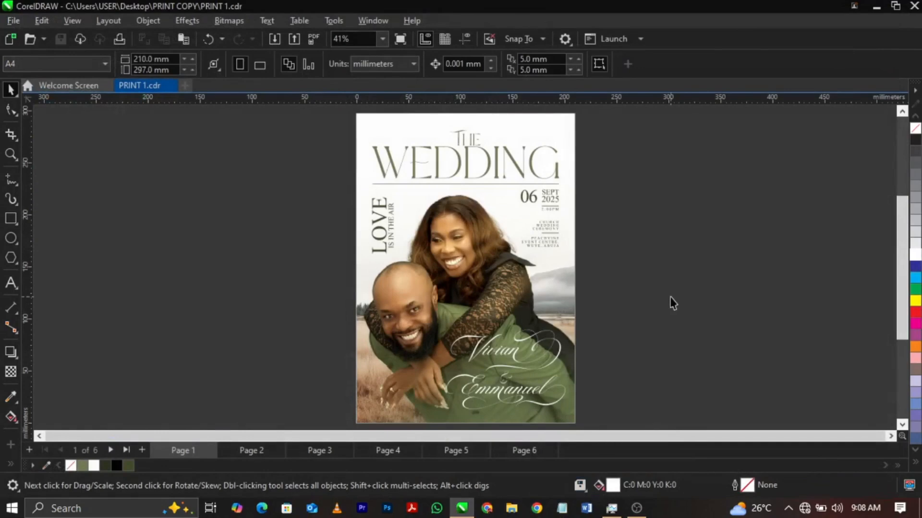
{"action": "scroll", "coordinate": [618, 294], "scroll_direction": "down", "scroll_amount": 2}
{"action": "scroll", "coordinate": [618, 295], "scroll_direction": "up", "scroll_amount": 1}
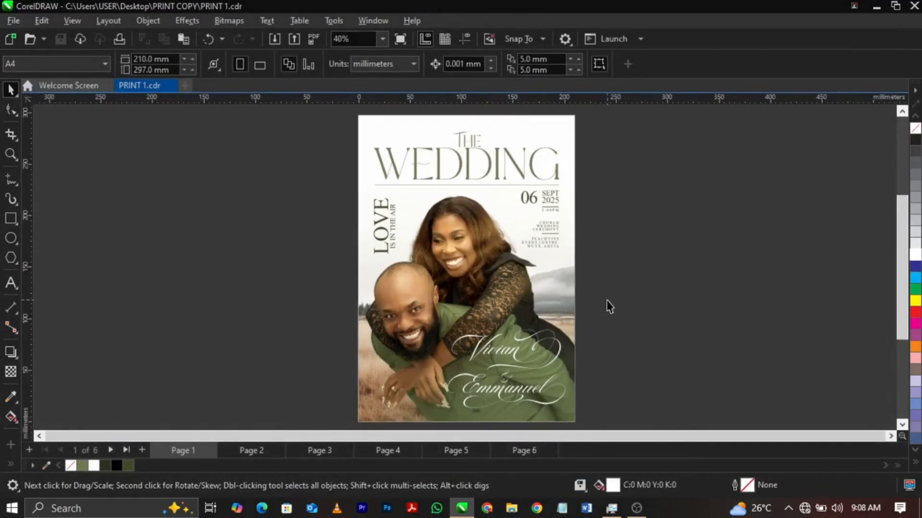
{"action": "scroll", "coordinate": [611, 307], "scroll_direction": "up", "scroll_amount": 1}
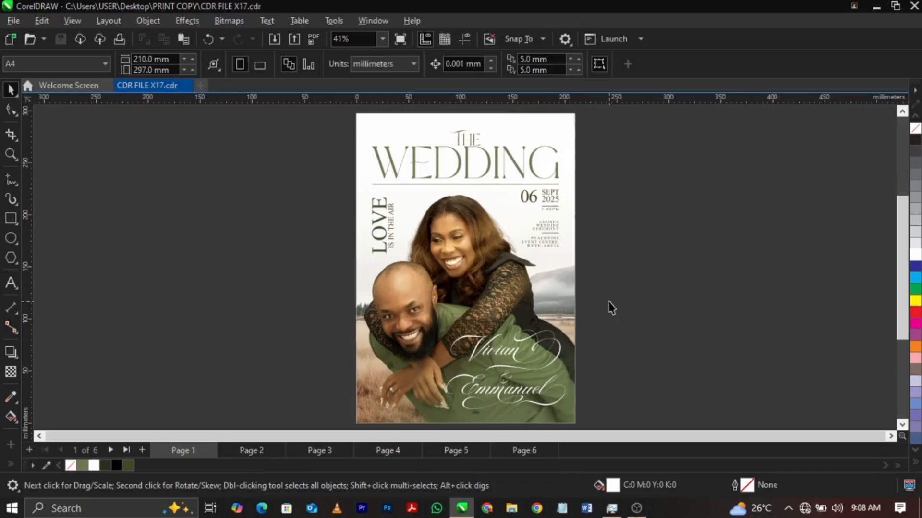
Save a copy of the drawing in the PRINT COPY folder as AI - Adobe Illustrator under the name AI.
{"action": "left_click", "coordinate": [15, 23]}
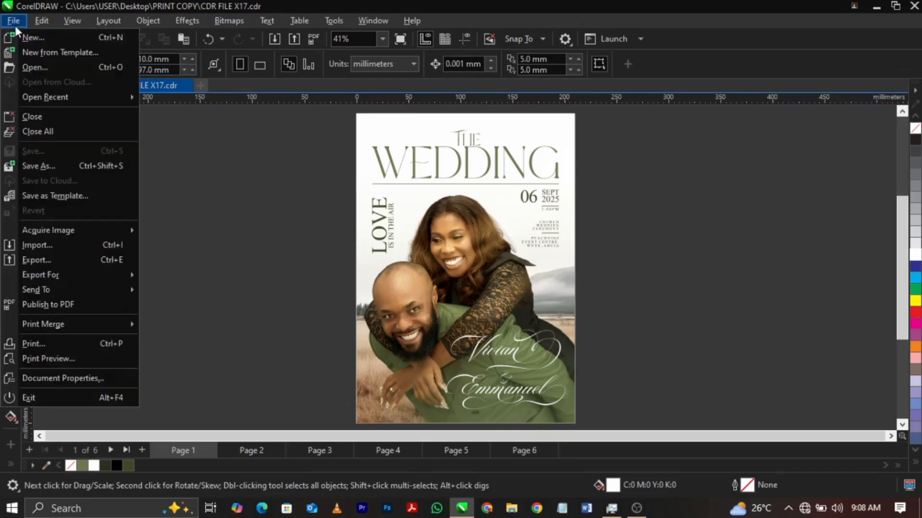
{"action": "left_click", "coordinate": [54, 164]}
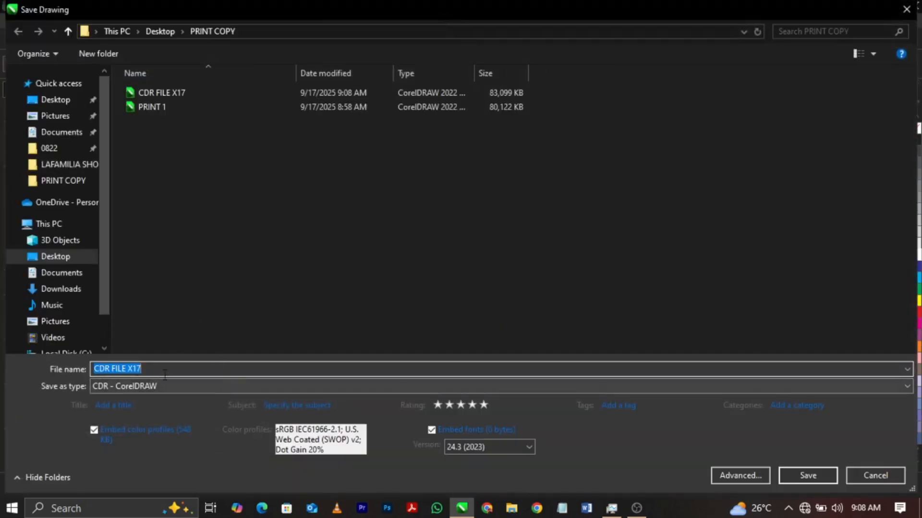
{"action": "left_click", "coordinate": [119, 387]}
{"action": "key", "text": "Down"}
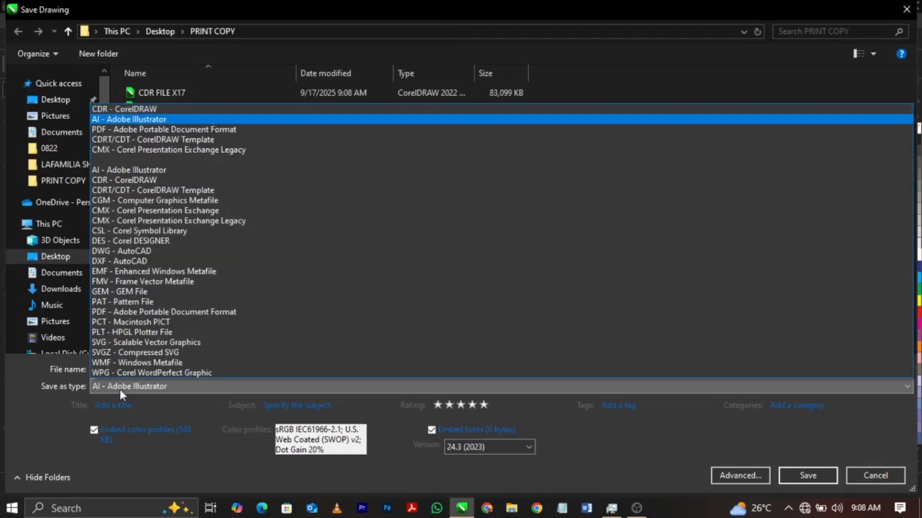
{"action": "left_click", "coordinate": [113, 120]}
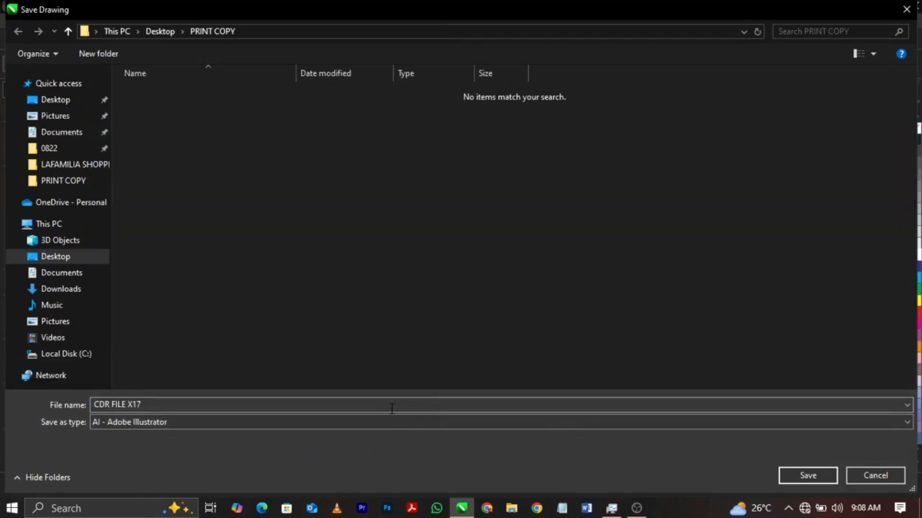
{"action": "left_click", "coordinate": [391, 409]}
{"action": "type", "text": "AI"}
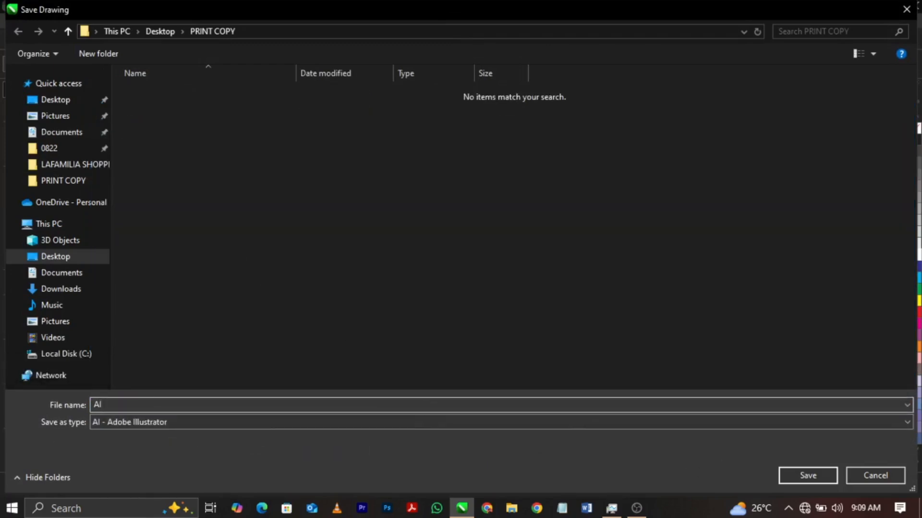
{"action": "left_click", "coordinate": [786, 475]}
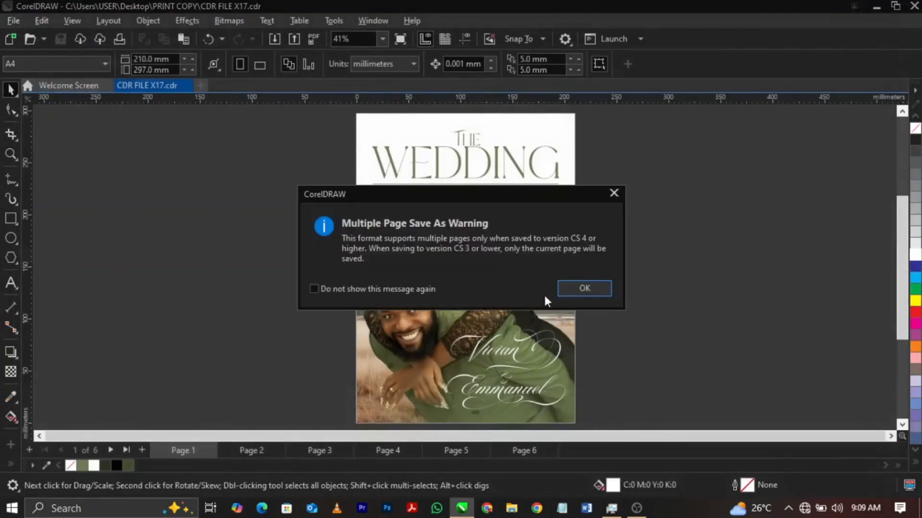
Export the current document with Adobe Illustrator CS5 compatibility and text exported as curves.
{"action": "left_click", "coordinate": [583, 288]}
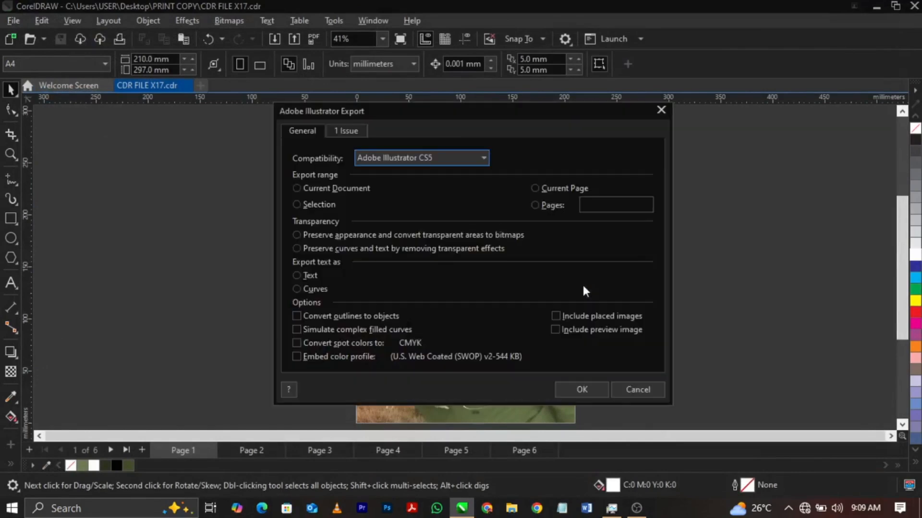
{"action": "left_click", "coordinate": [296, 289]}
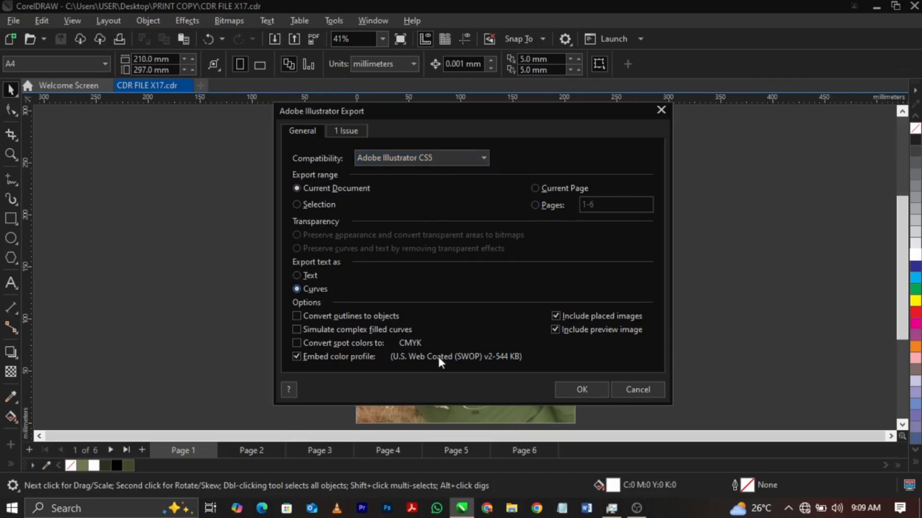
{"action": "left_click", "coordinate": [592, 384]}
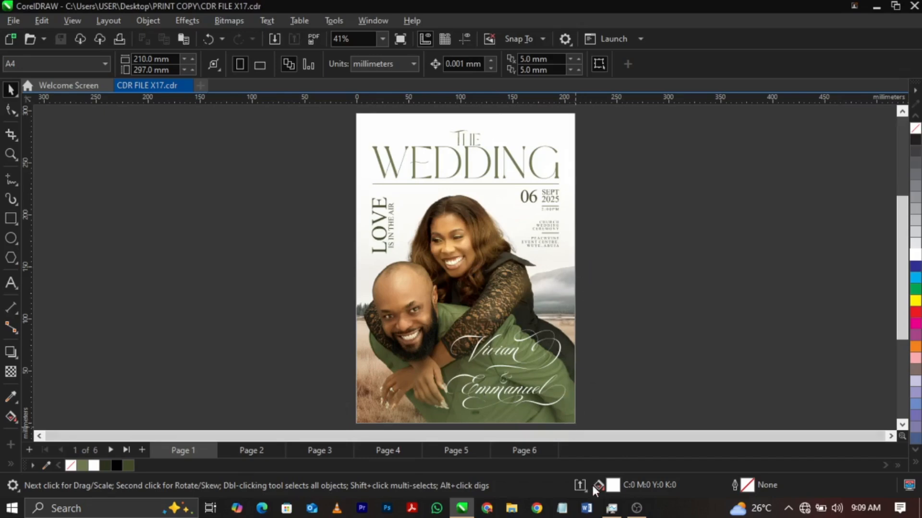
{"action": "left_click", "coordinate": [580, 485]}
Switch to the desktop, open the PRINT COPY folder in File Explorer and display its files as large thumbnails.
{"action": "left_click", "coordinate": [921, 508]}
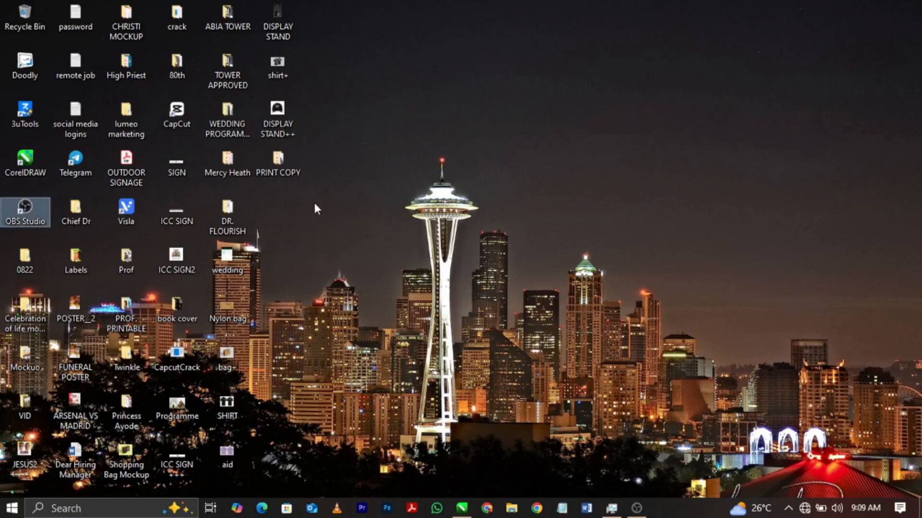
{"action": "left_click", "coordinate": [290, 172]}
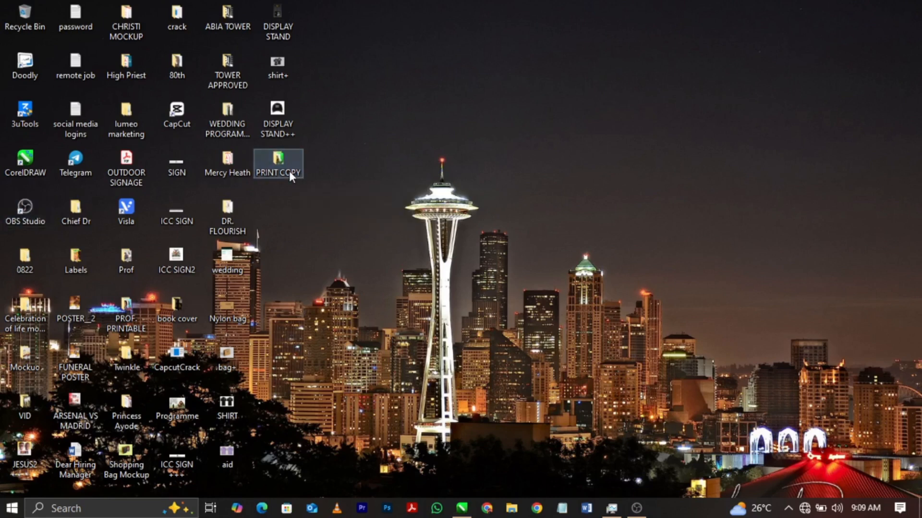
{"action": "double_click", "coordinate": [289, 171]}
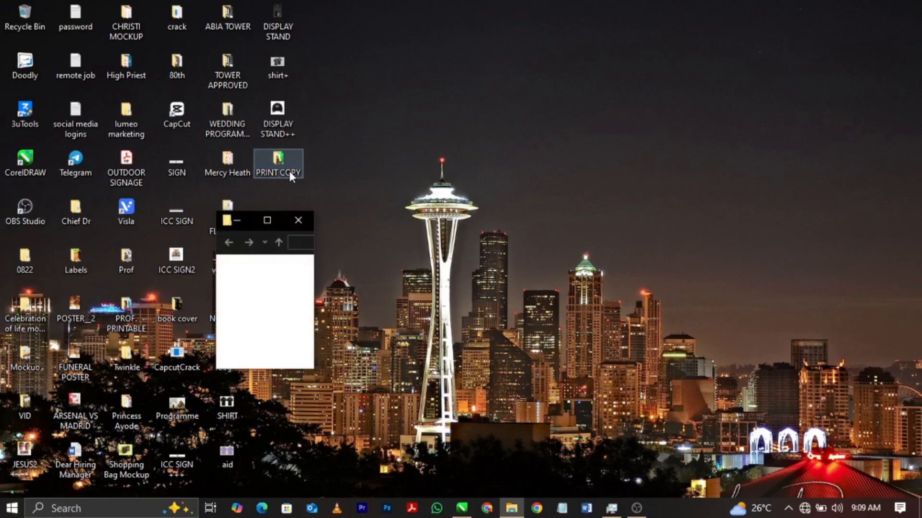
{"action": "left_click", "coordinate": [269, 225]}
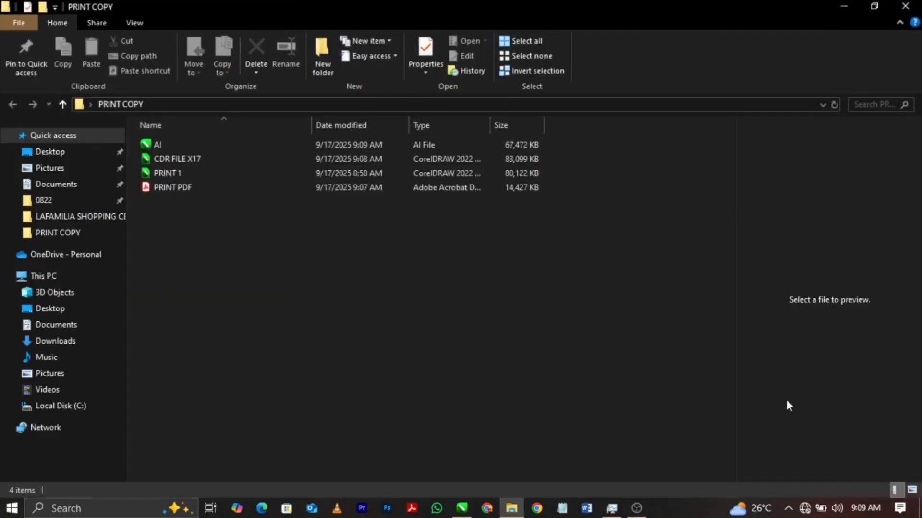
{"action": "left_click", "coordinate": [912, 490]}
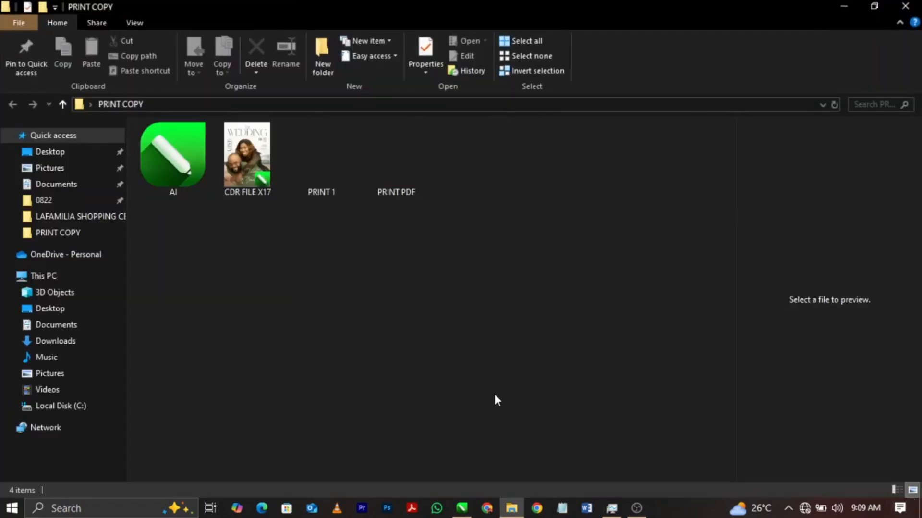